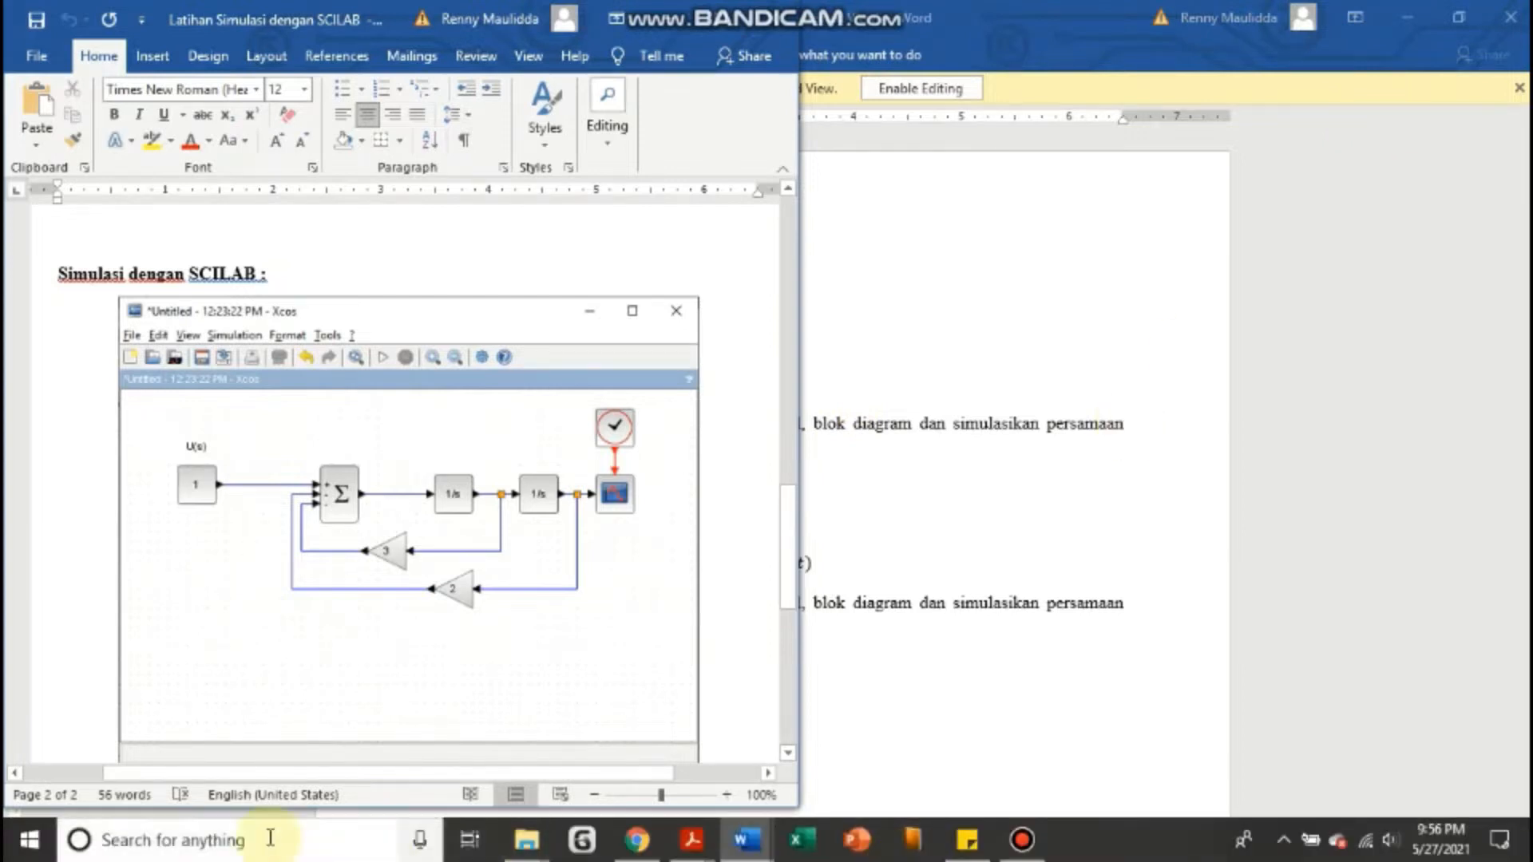
Step: Launch scilab-5.5.2 (64-bit) and move its console beside the Word document with the reference diagram
left_click(272, 844)
type("scilab")
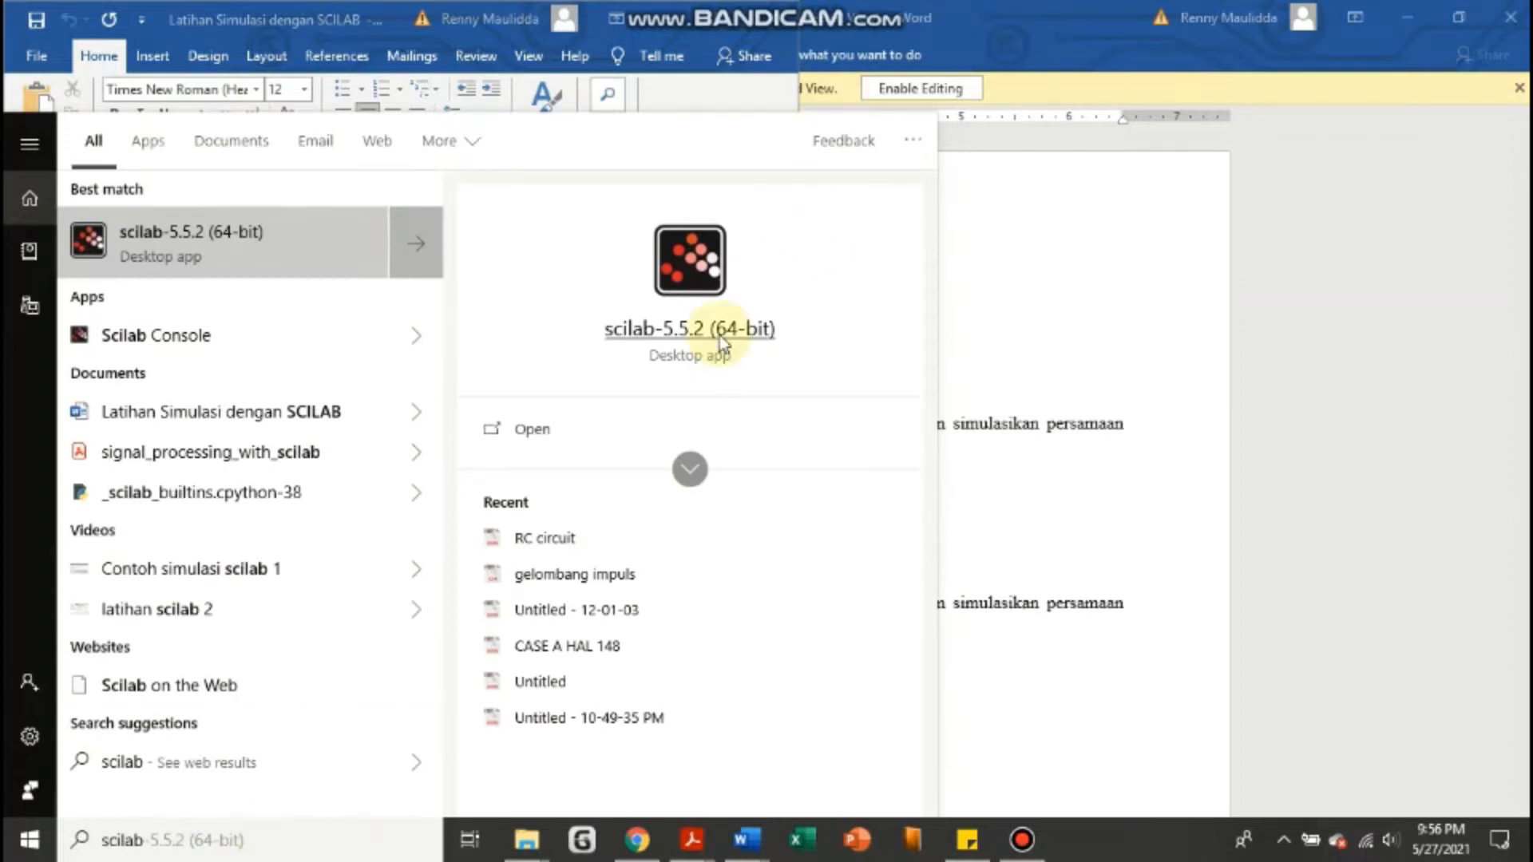
left_click(720, 336)
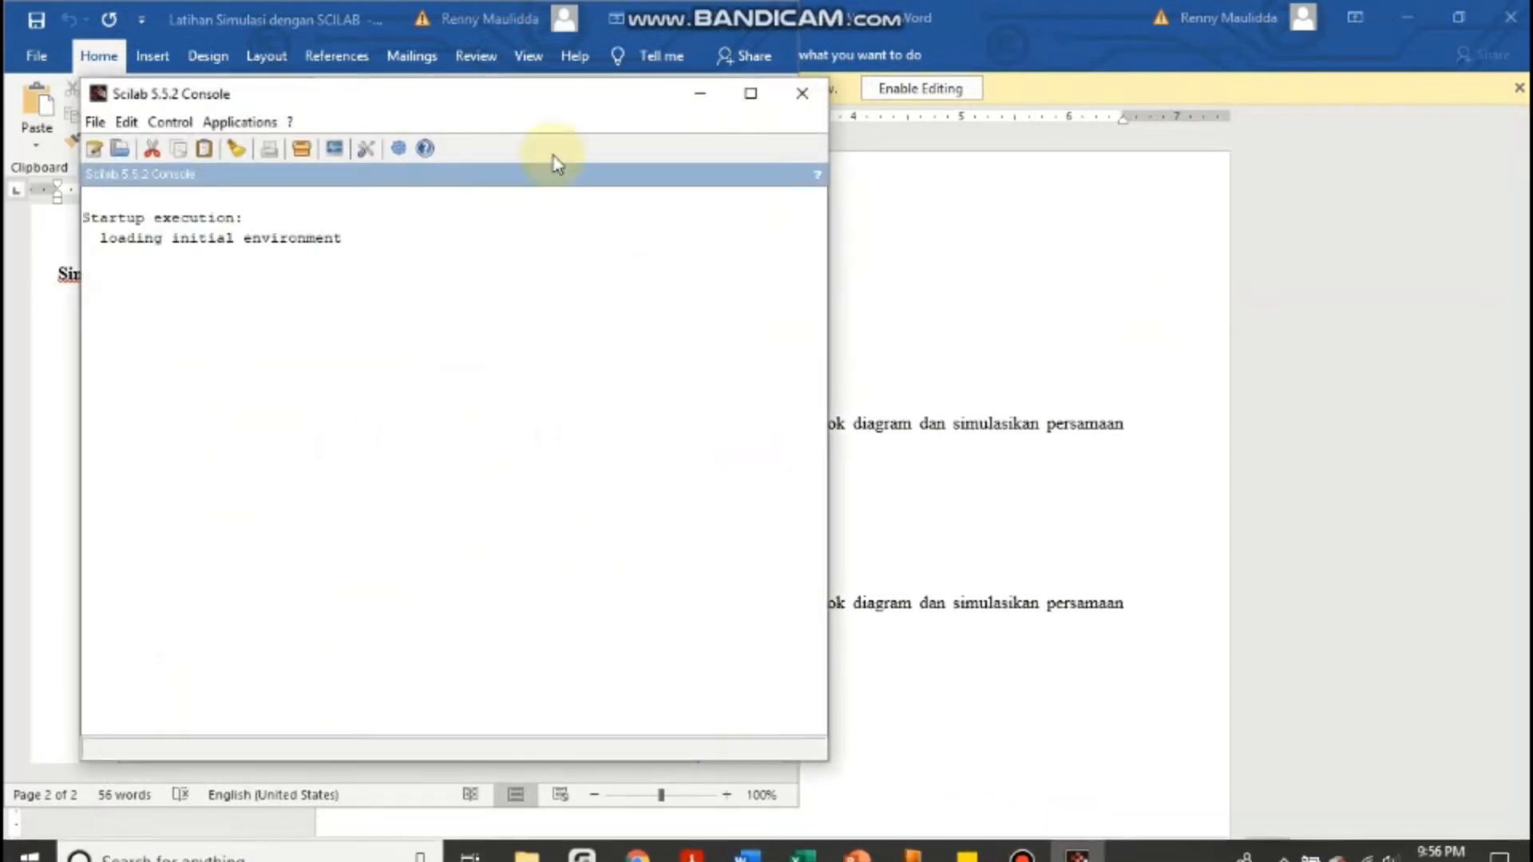
left_click_drag(530, 94, 1220, 102)
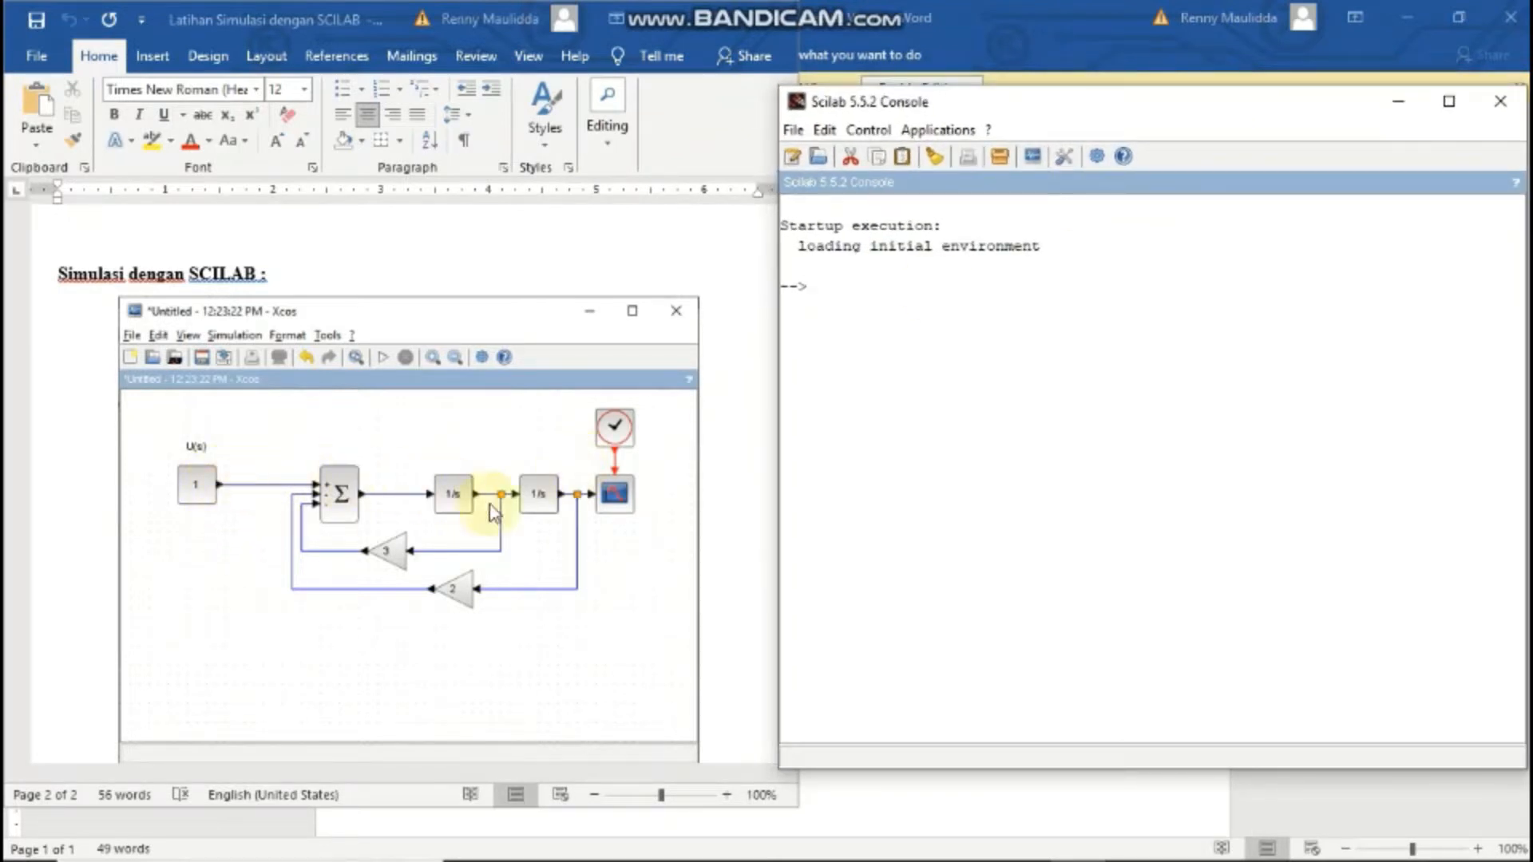
Step: Open Xcos and separate the empty diagram window from the palette browser
left_click(1033, 158)
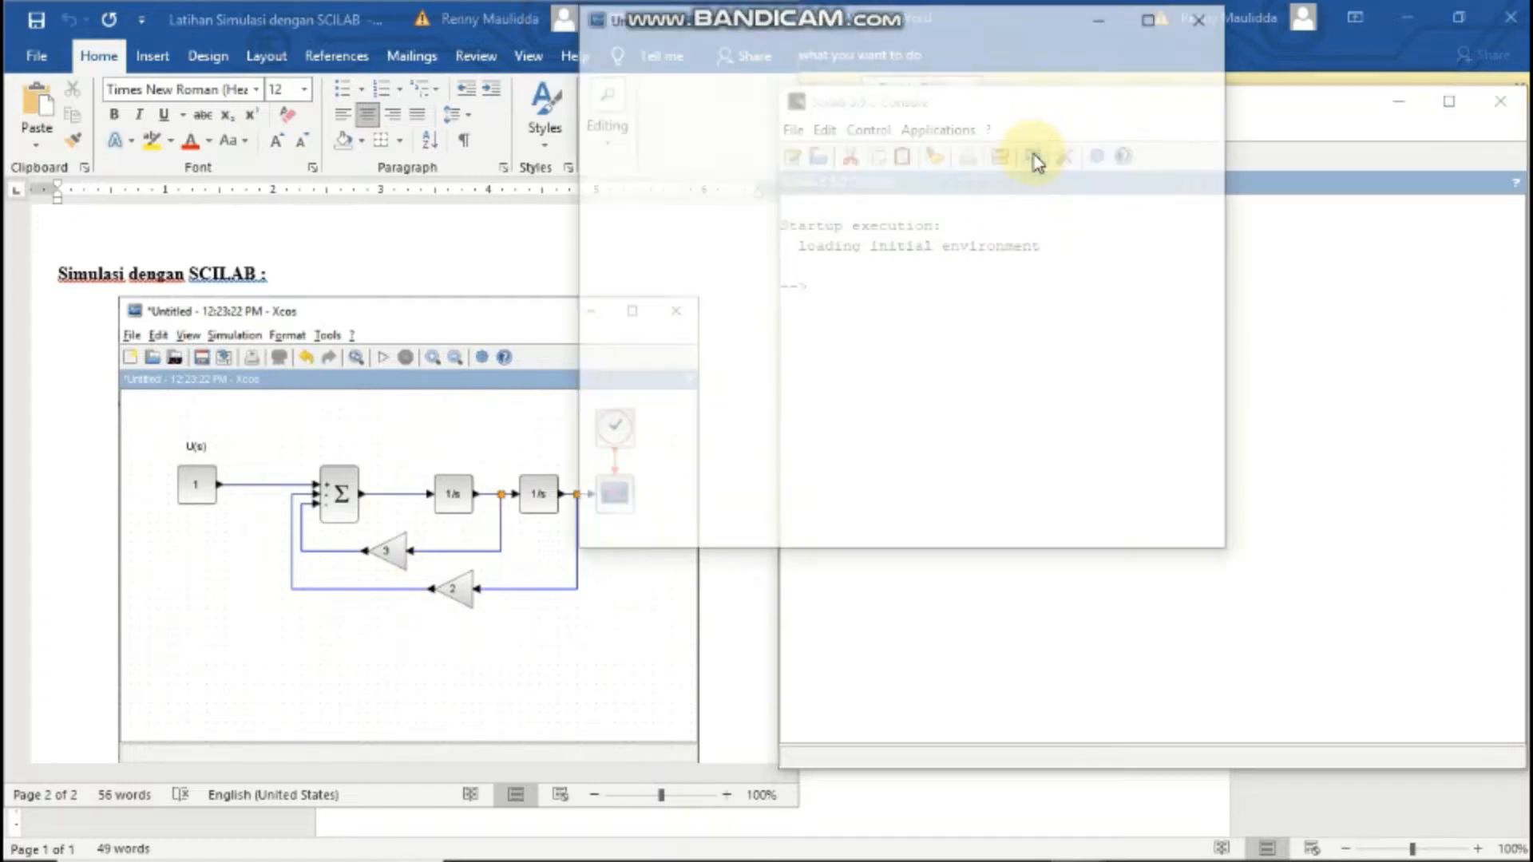
left_click_drag(1025, 25, 1310, 194)
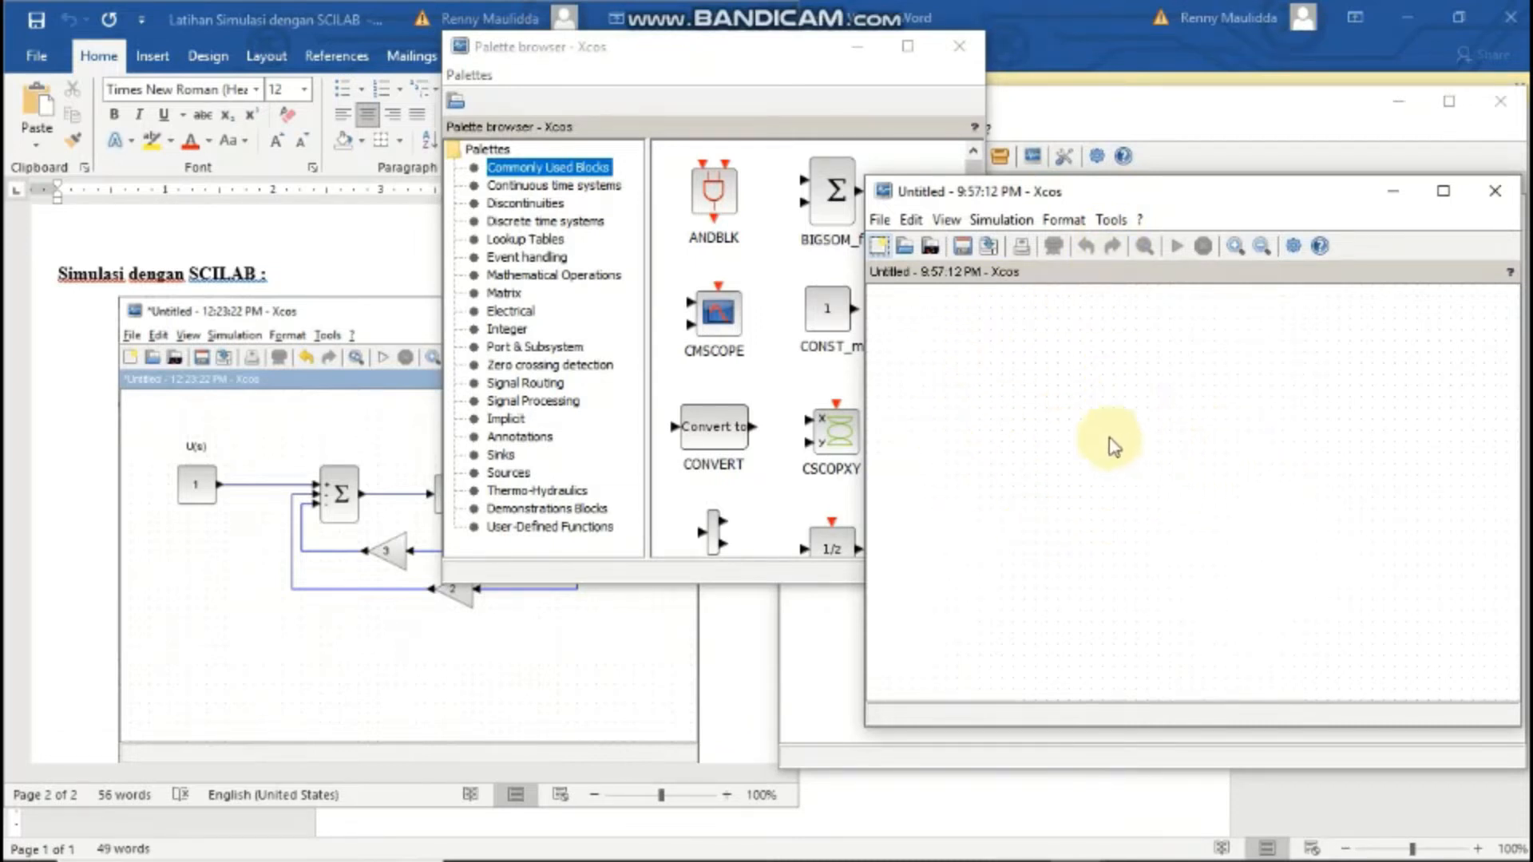
left_click(735, 61)
left_click_drag(735, 61, 881, 33)
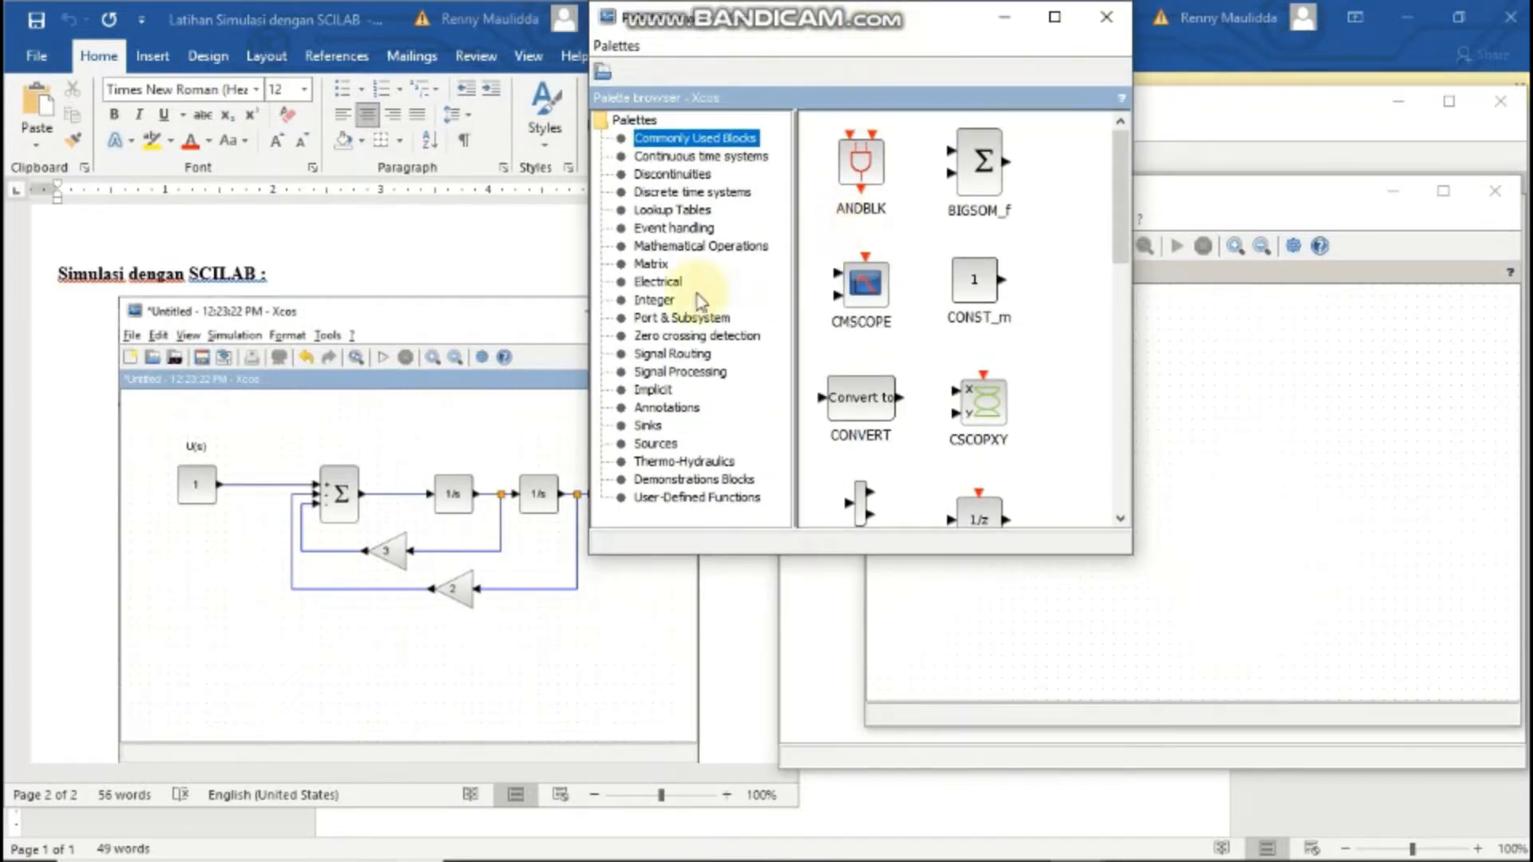
Step: Arrange the Word document, palette browser and empty Xcos diagram for simultaneous viewing, and minimize the Scilab console
left_click_drag(366, 19, 252, 45)
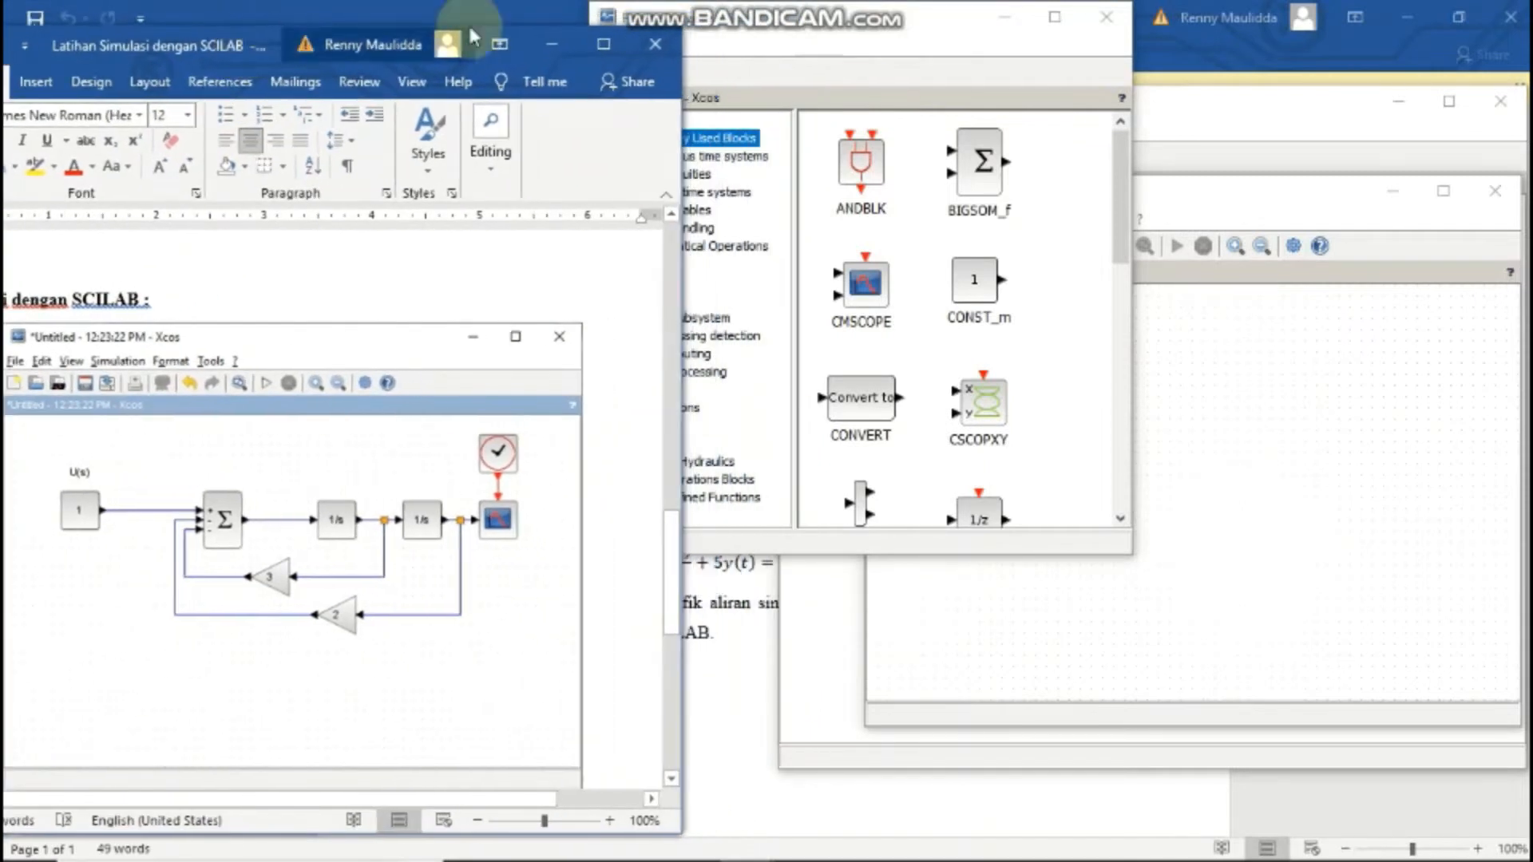
left_click(902, 22)
left_click_drag(923, 24, 866, 26)
left_click_drag(1231, 120, 1296, 279)
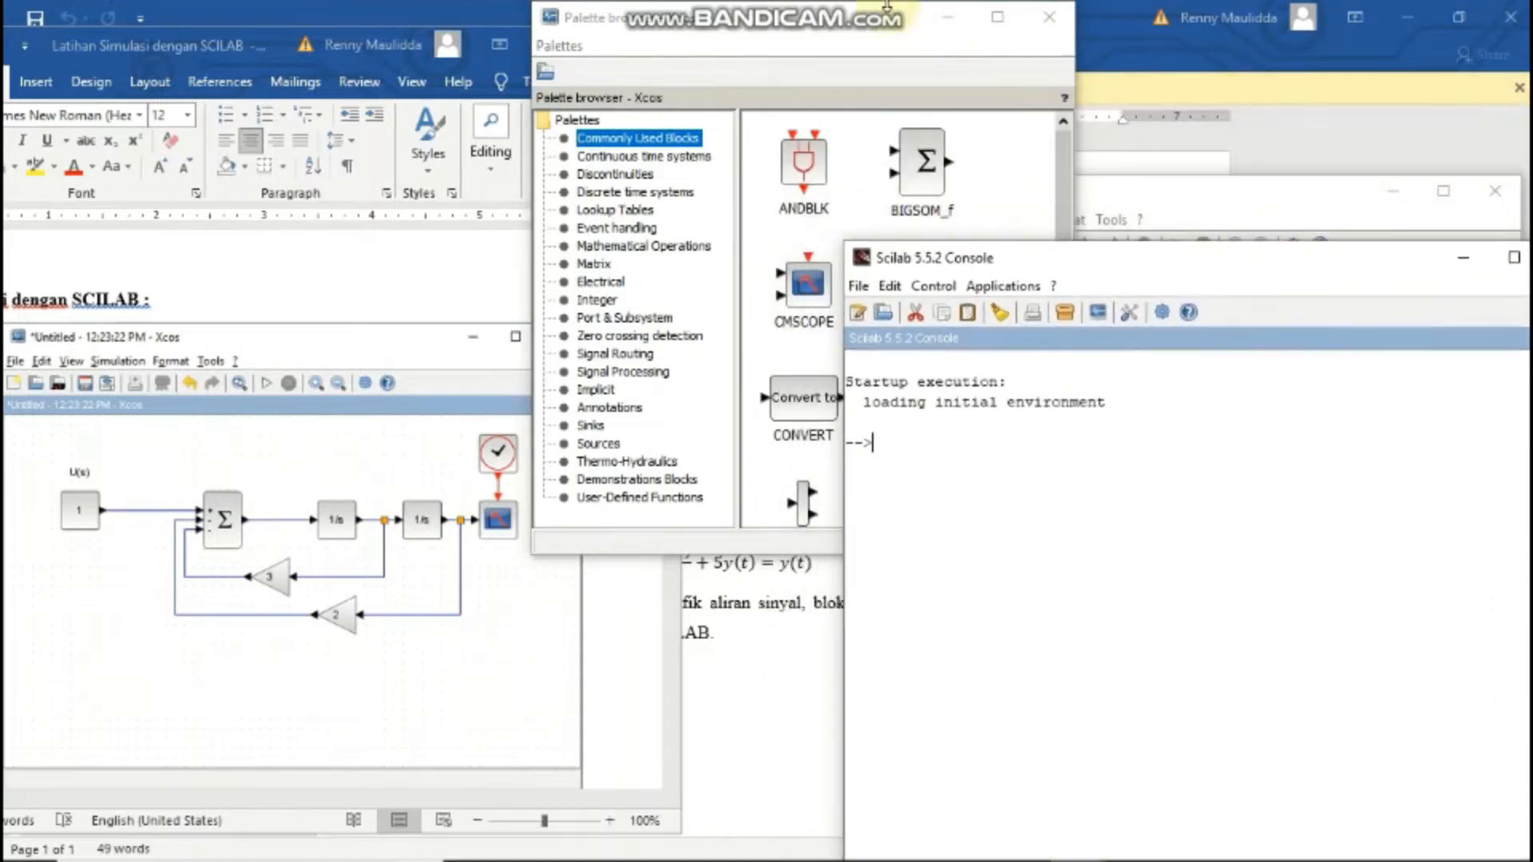
left_click(1464, 257)
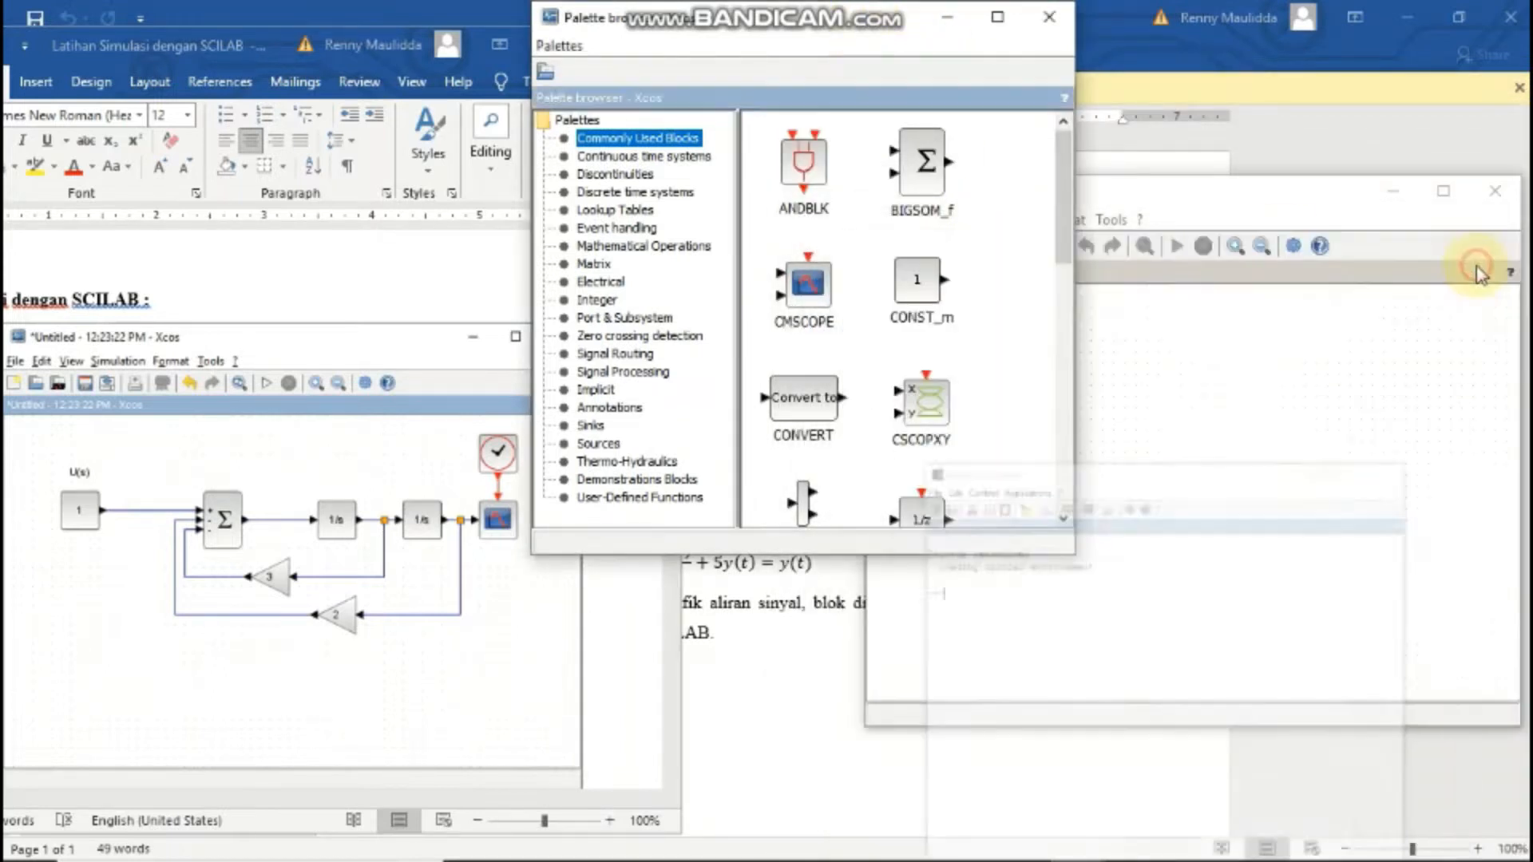
left_click_drag(1231, 180, 1236, 332)
left_click(725, 24)
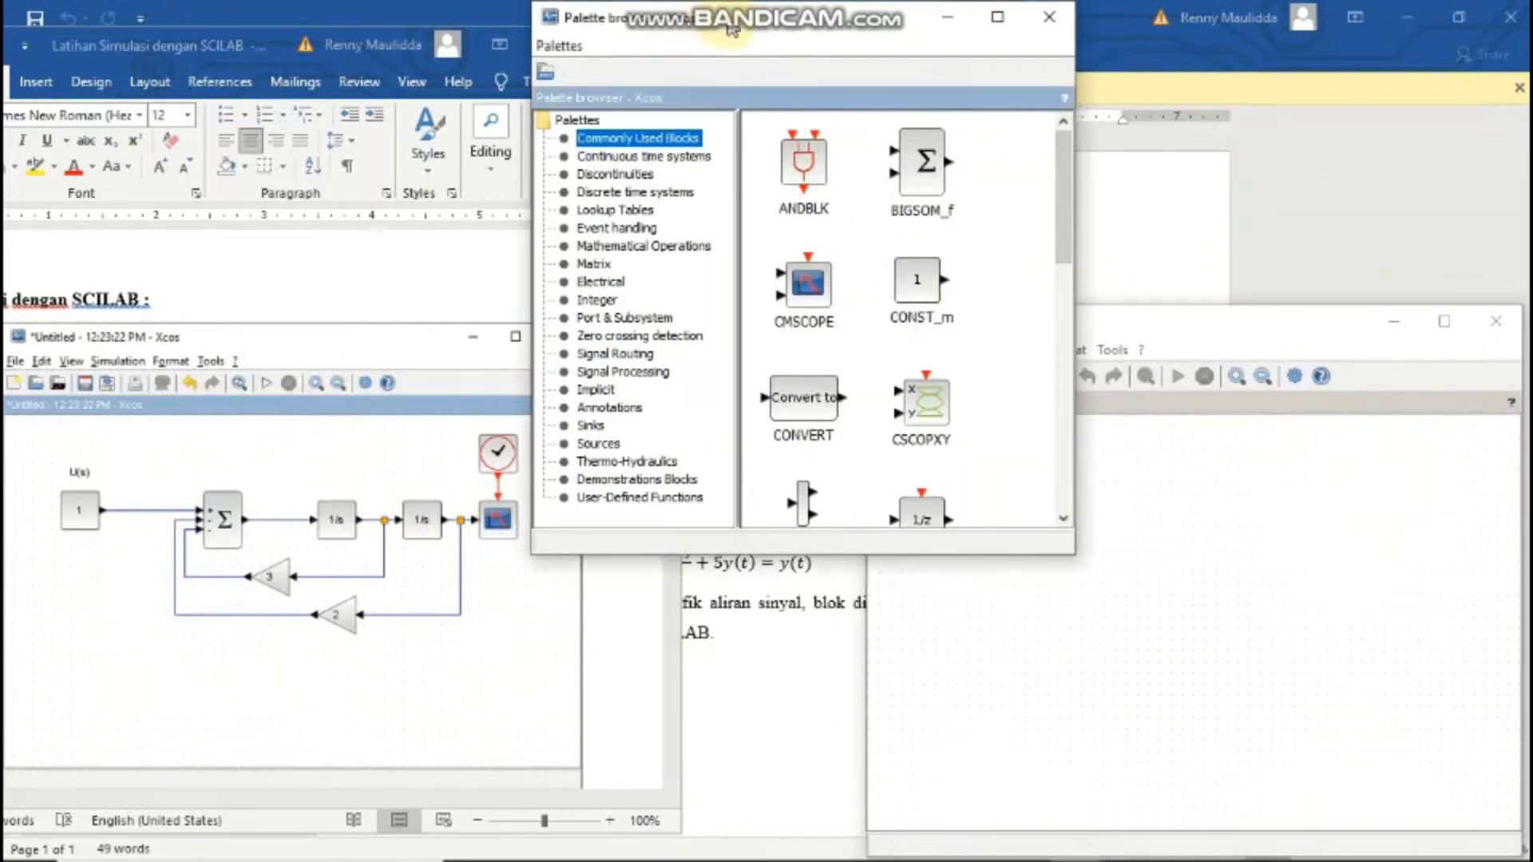
Step: Examine the signal flow graph, block diagram and reference Xcos model in the Word document
left_click(303, 507)
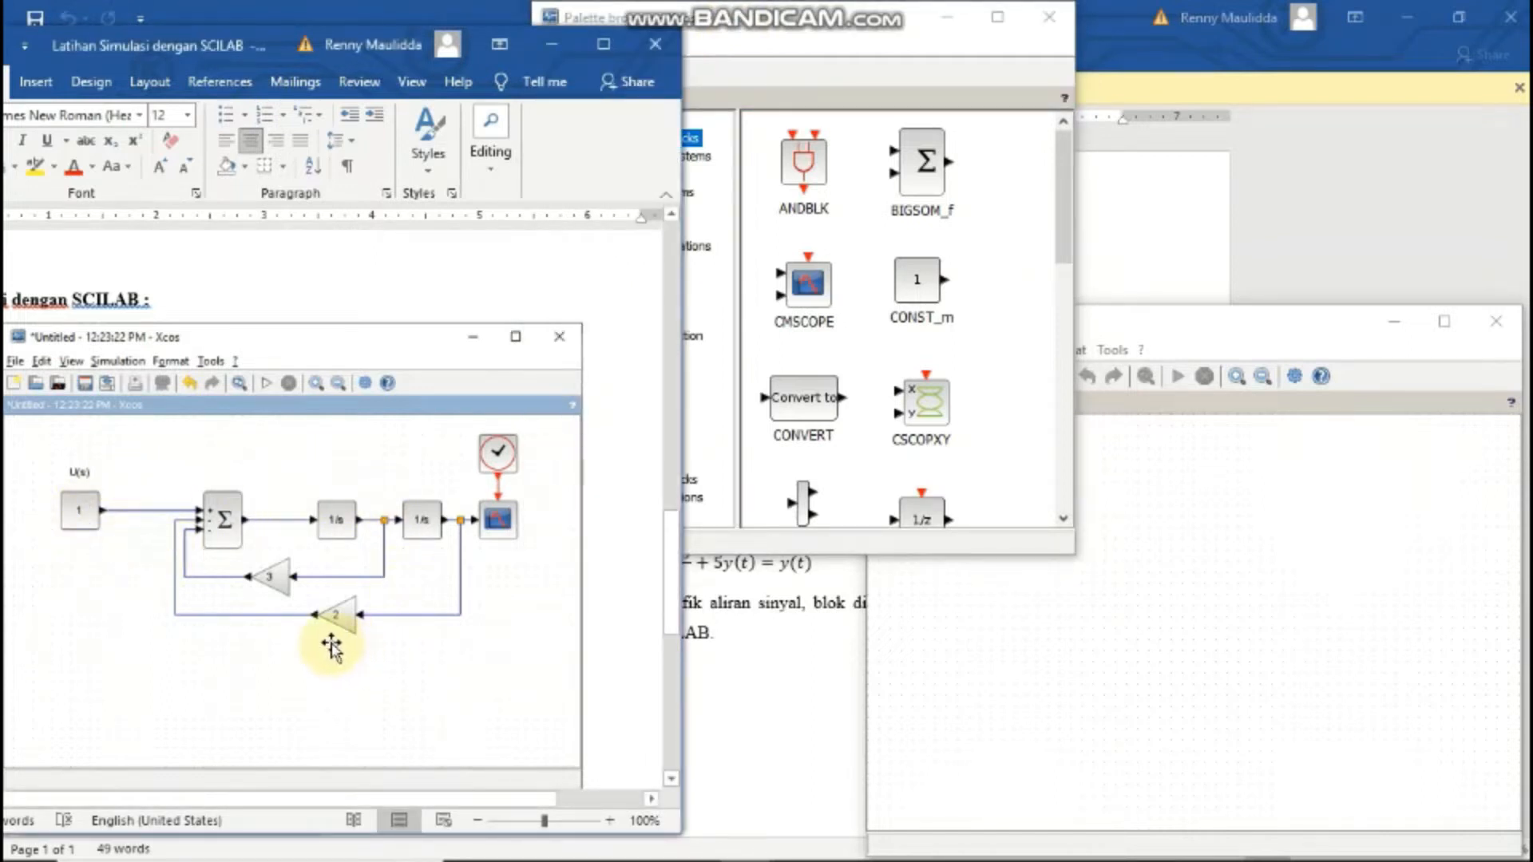
scroll(333, 639, "up", 5)
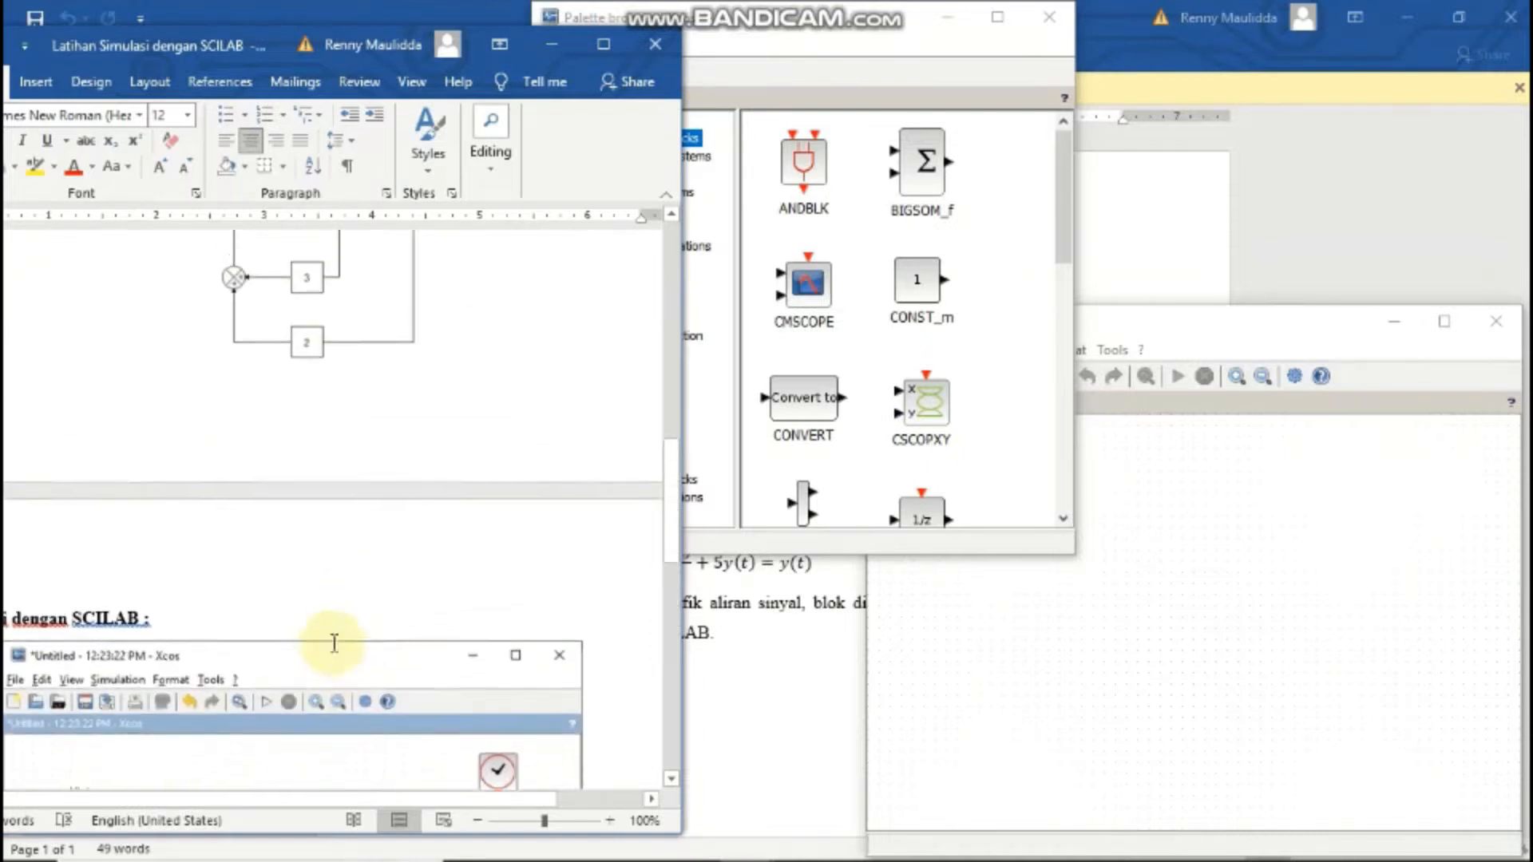
scroll(451, 479, "down", 4)
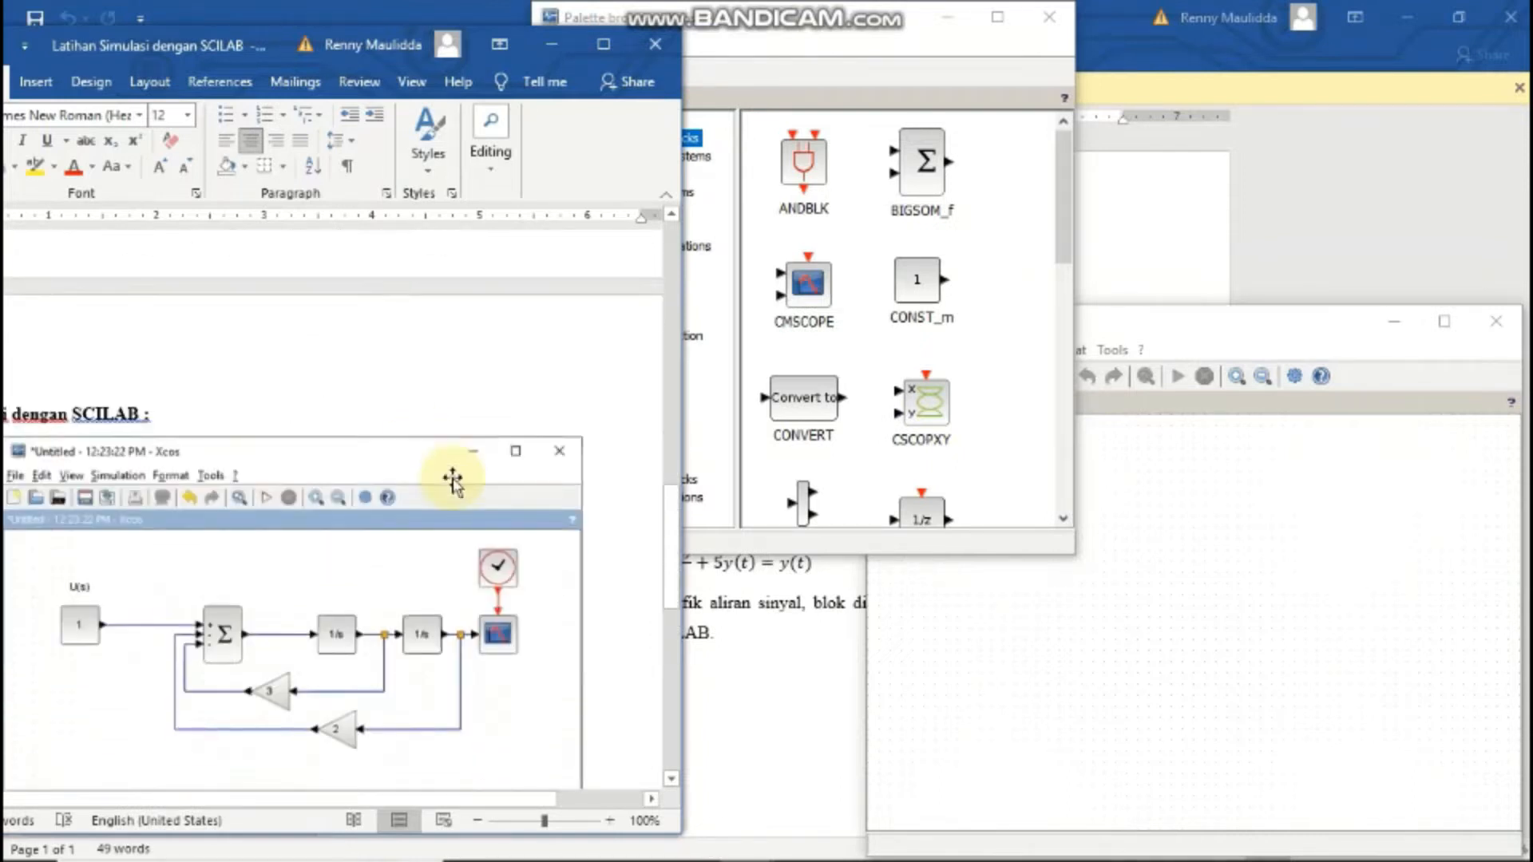
scroll(311, 441, "up", 4)
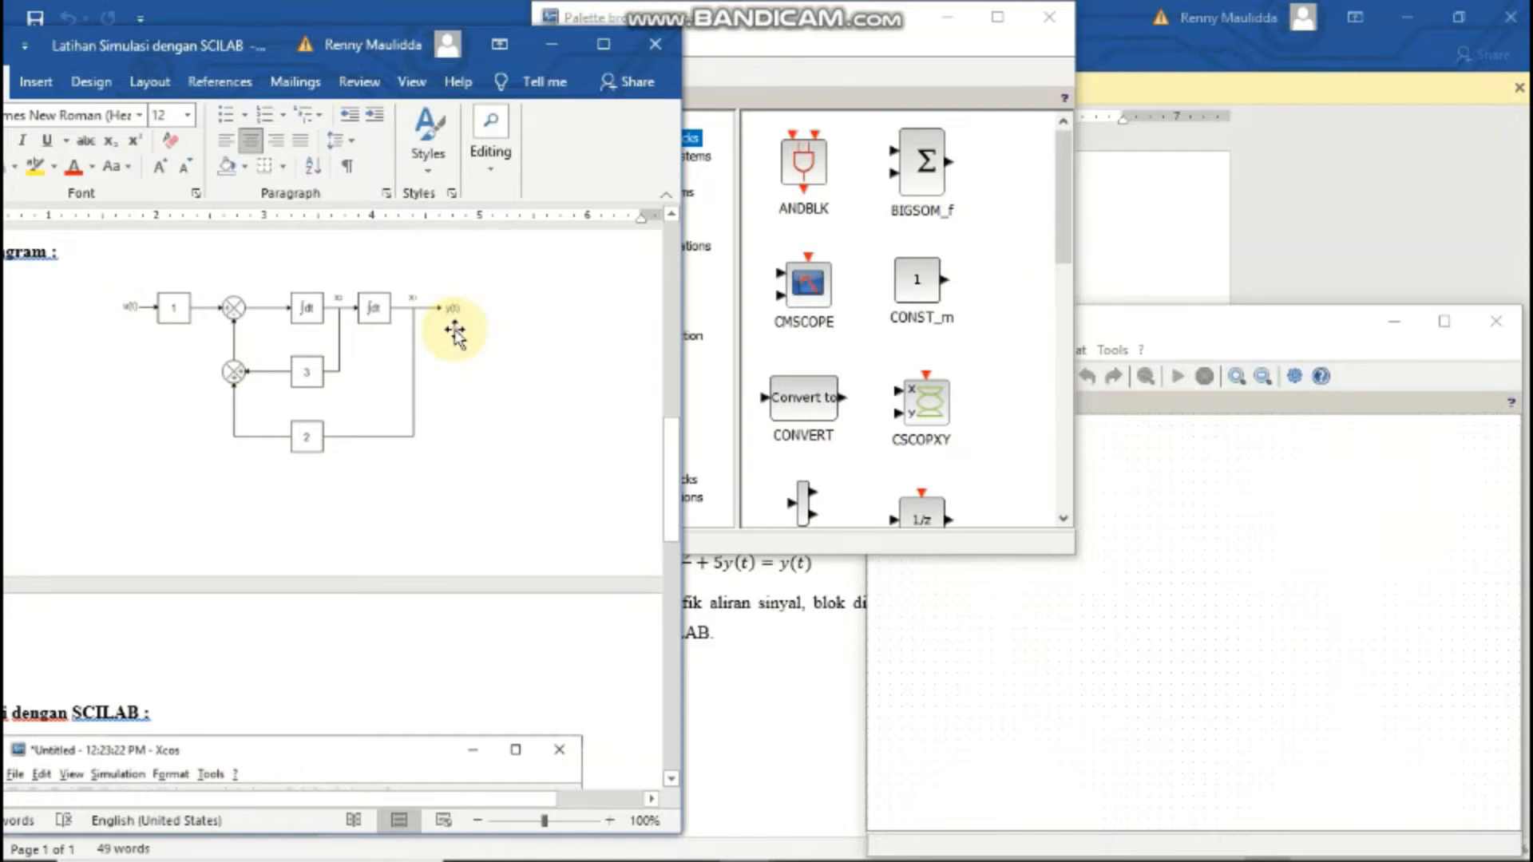
scroll(370, 405, "down", 5)
scroll(369, 405, "up", 6)
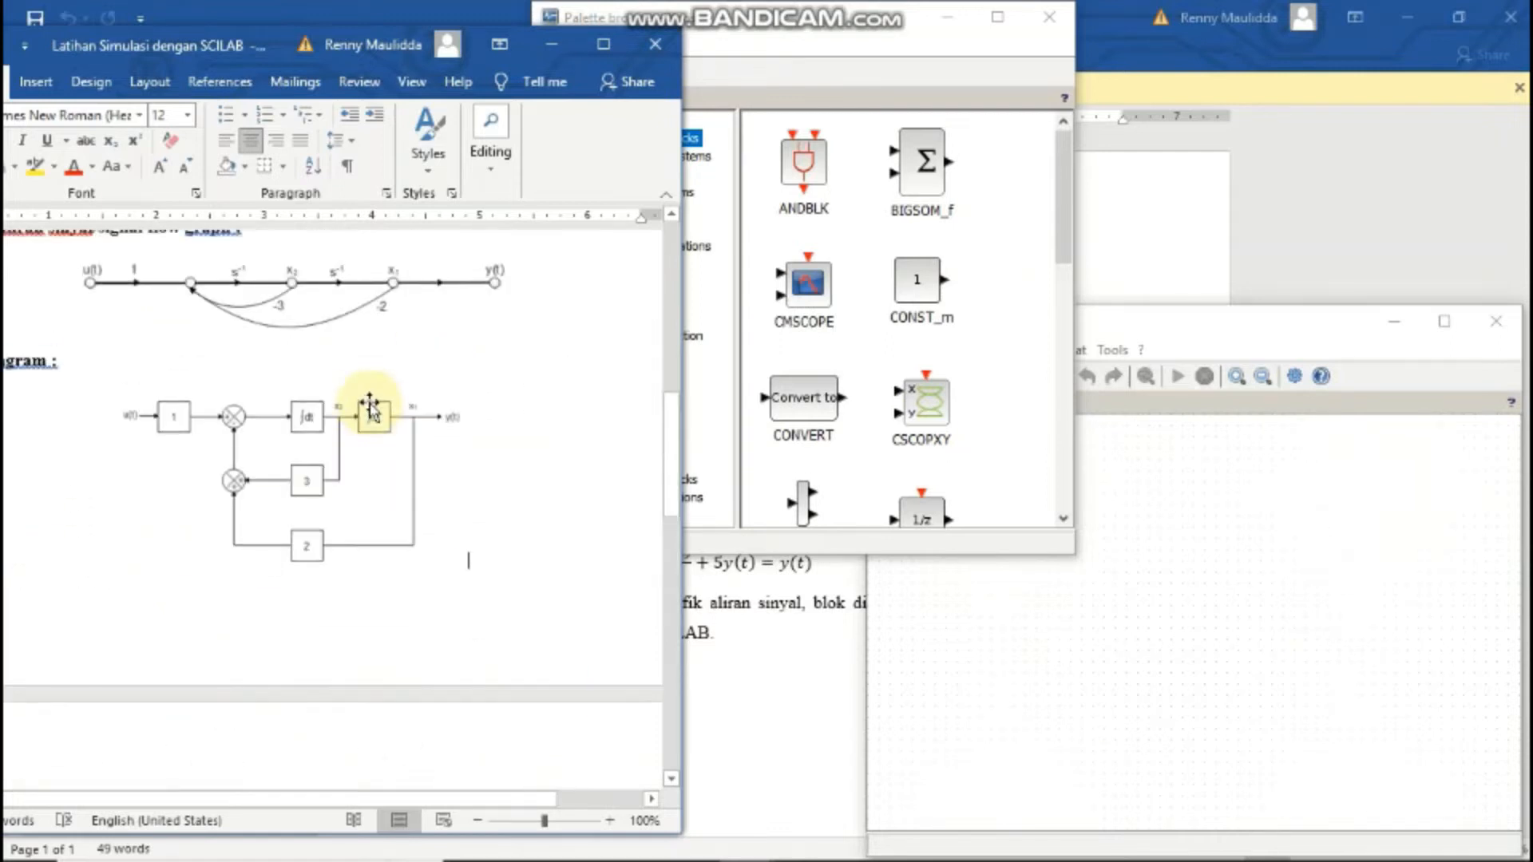
scroll(370, 405, "down", 6)
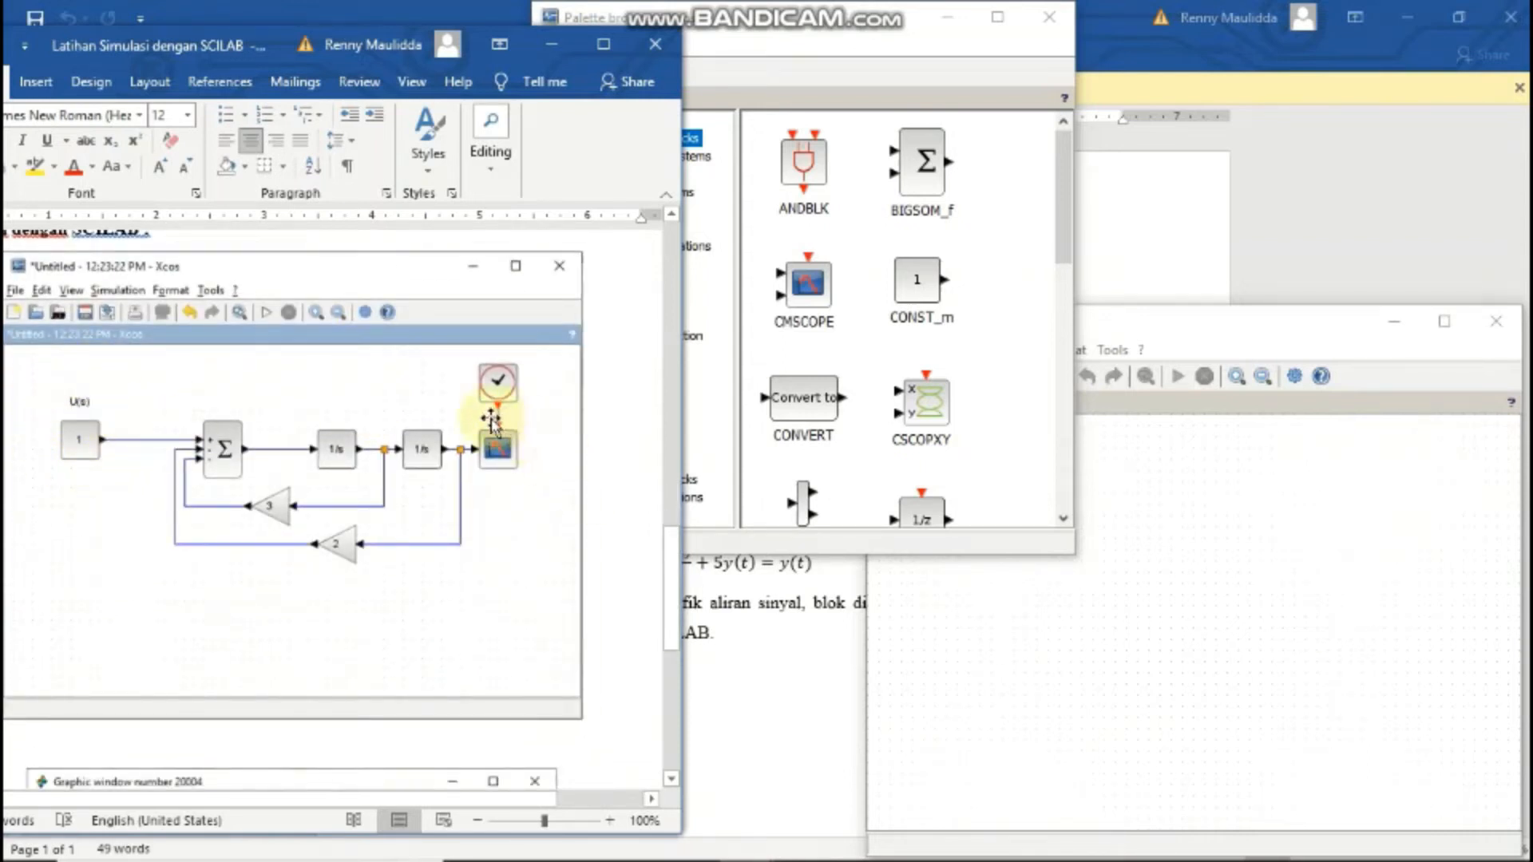
scroll(549, 443, "down", 3)
scroll(549, 443, "down", 3)
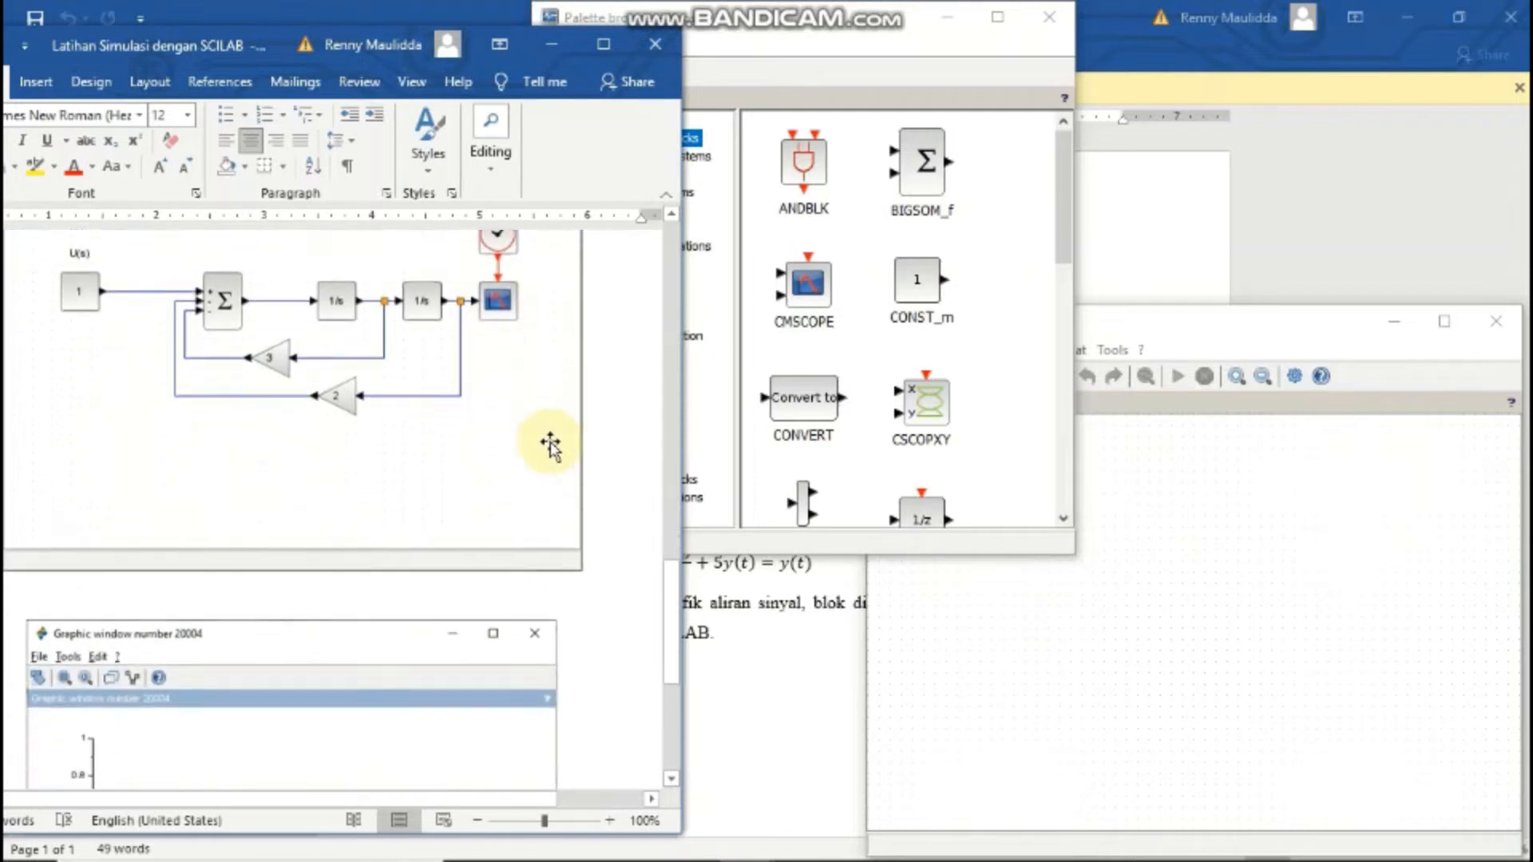
scroll(551, 334, "up", 6)
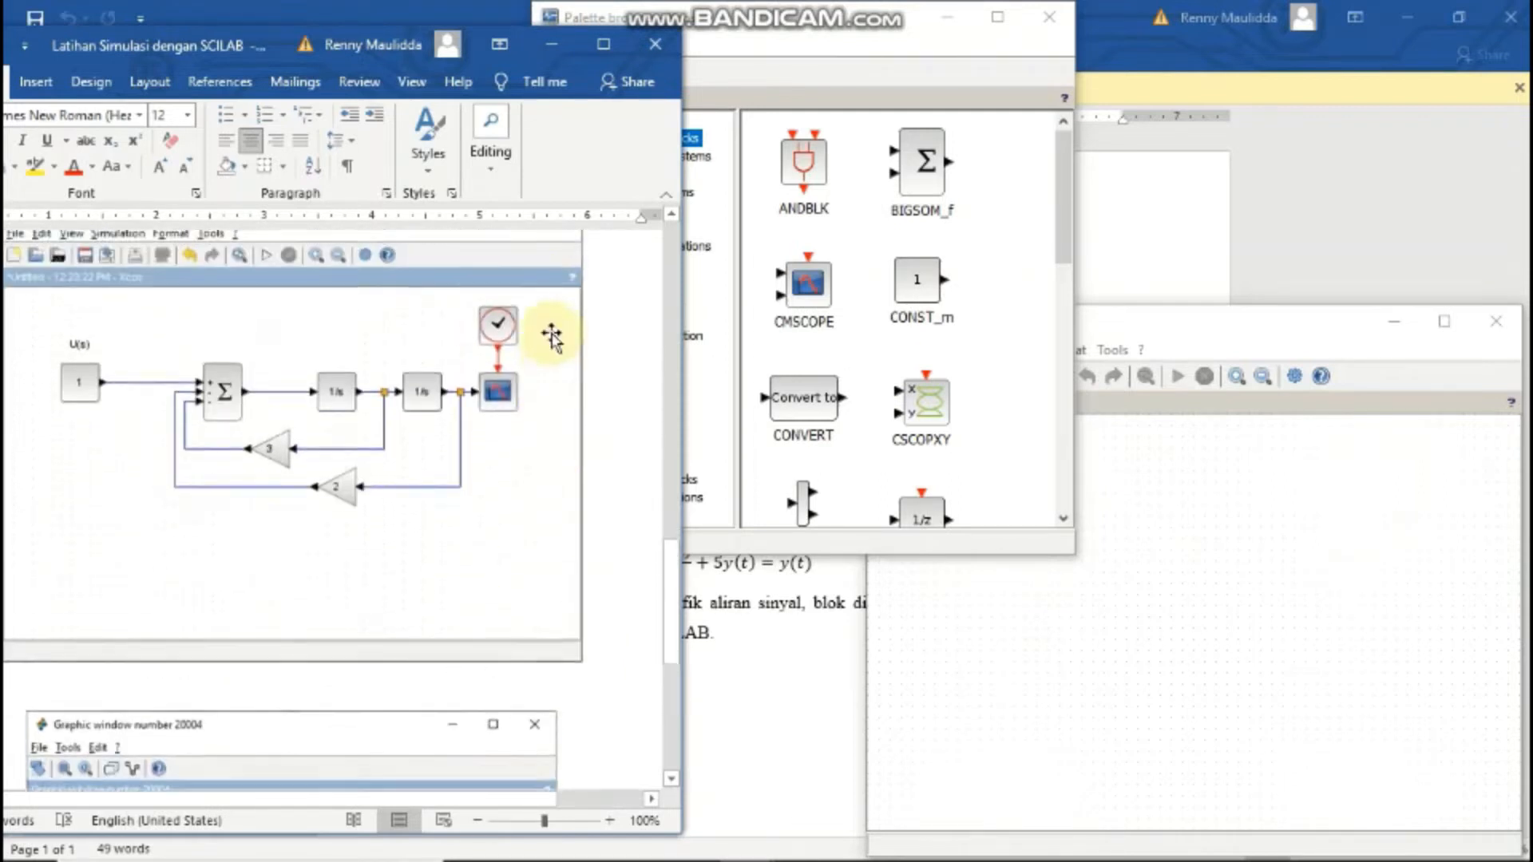
Step: Place a CONST_m block in the empty Xcos diagram as the input source
left_click(990, 323)
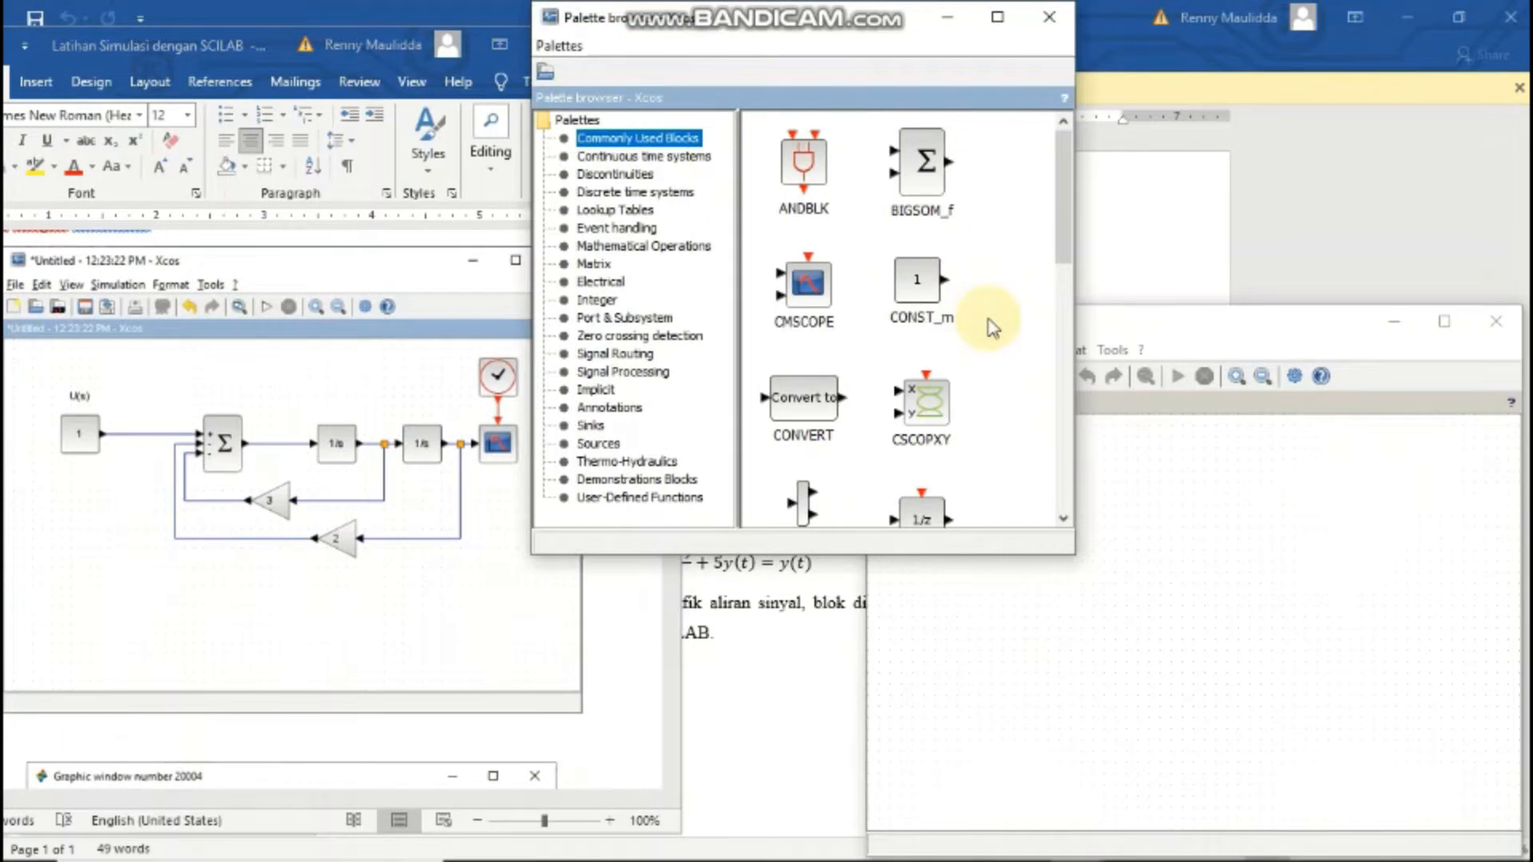
left_click_drag(916, 297, 984, 594)
left_click(932, 281)
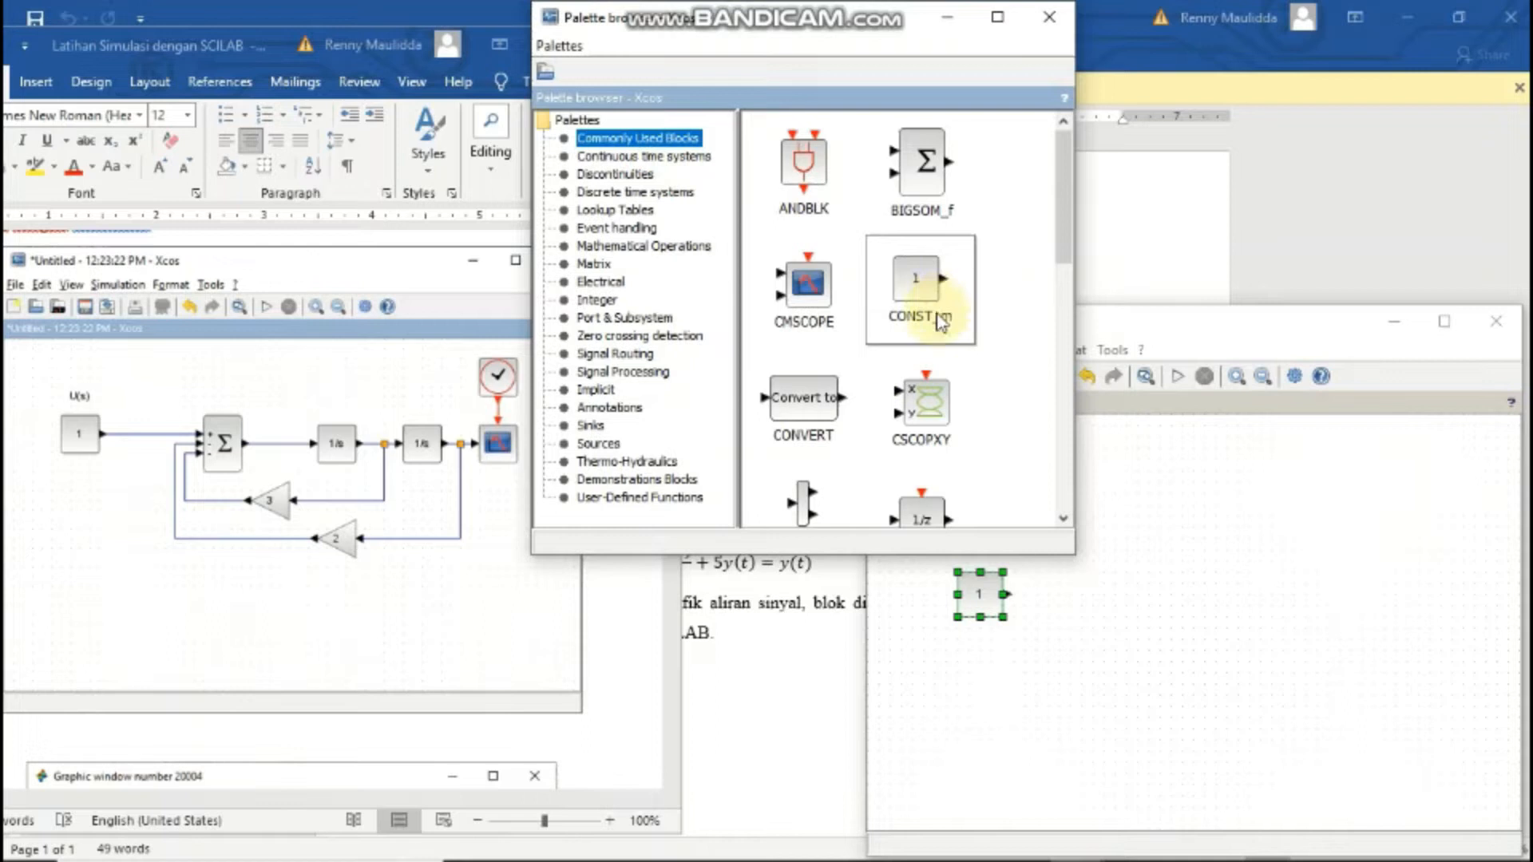
left_click(1094, 626)
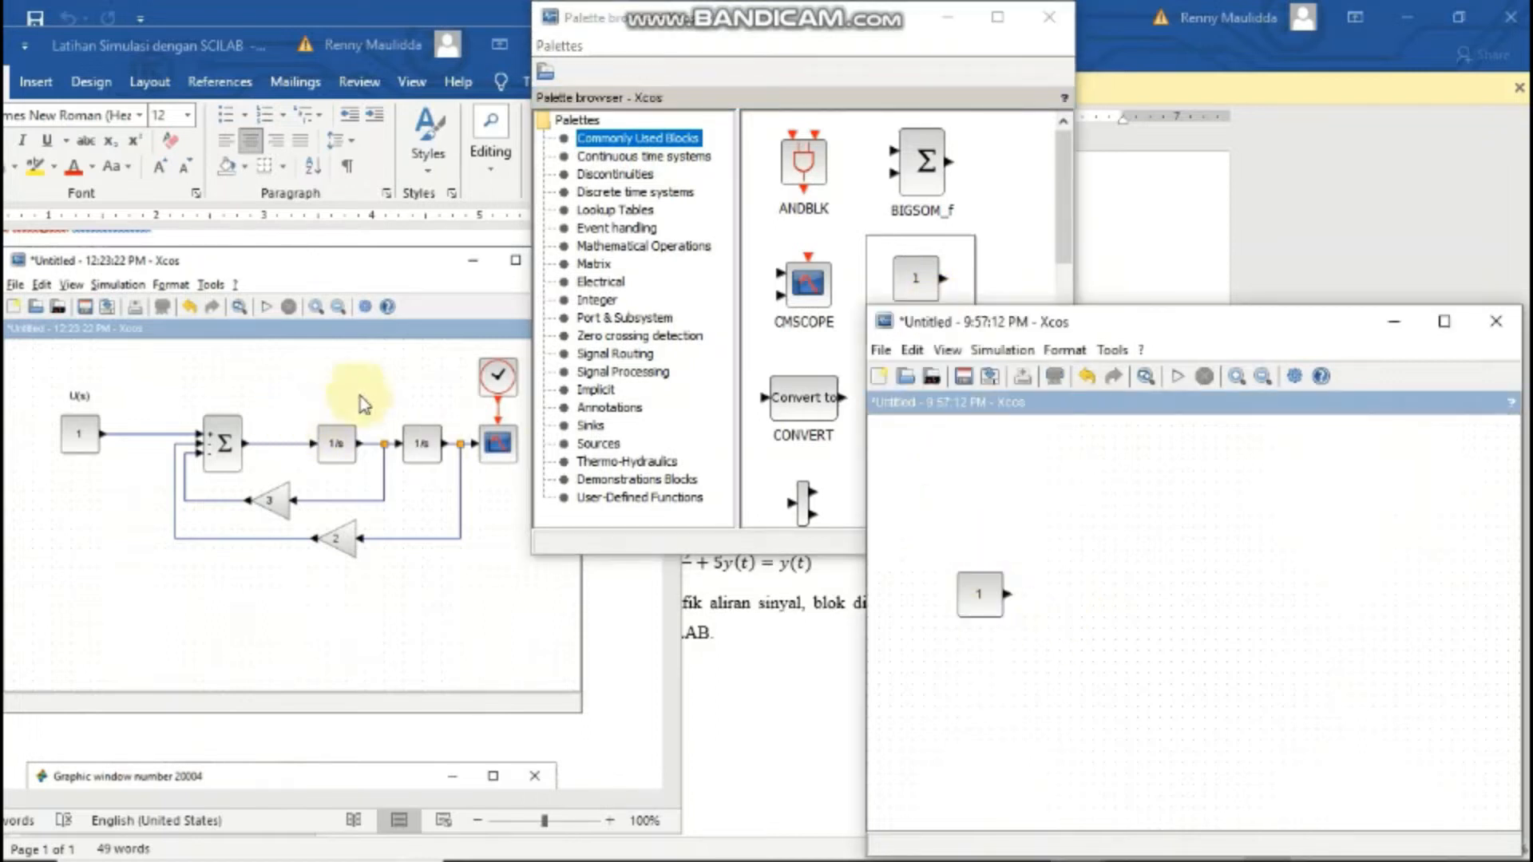
Step: Place a BIGSOM_f summing block after the constant and give it three input ports signed plus, minus, minus
left_click(992, 178)
left_click(938, 172)
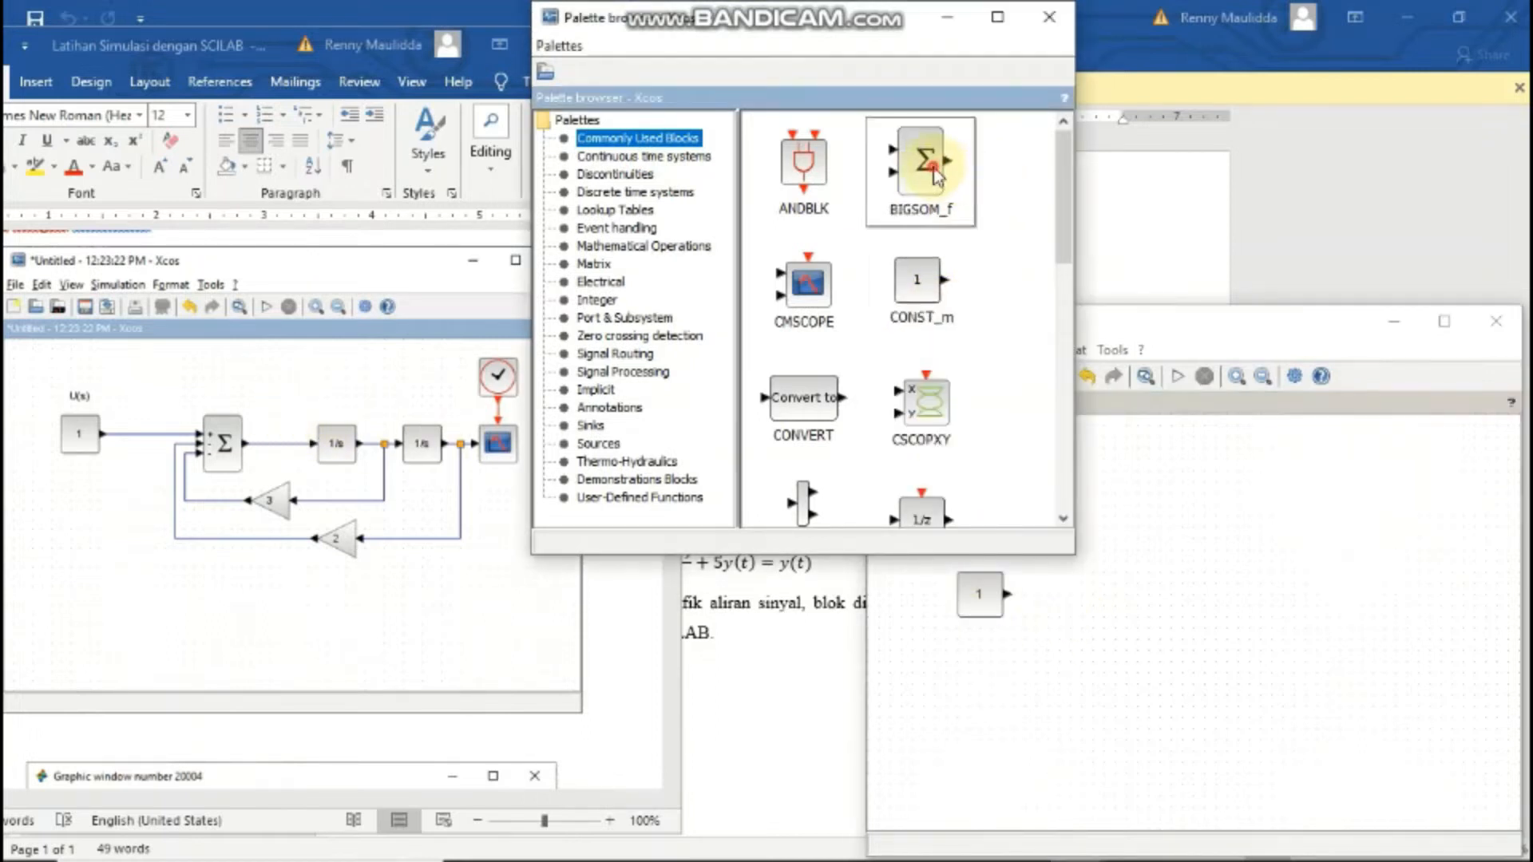
left_click_drag(929, 179, 1105, 583)
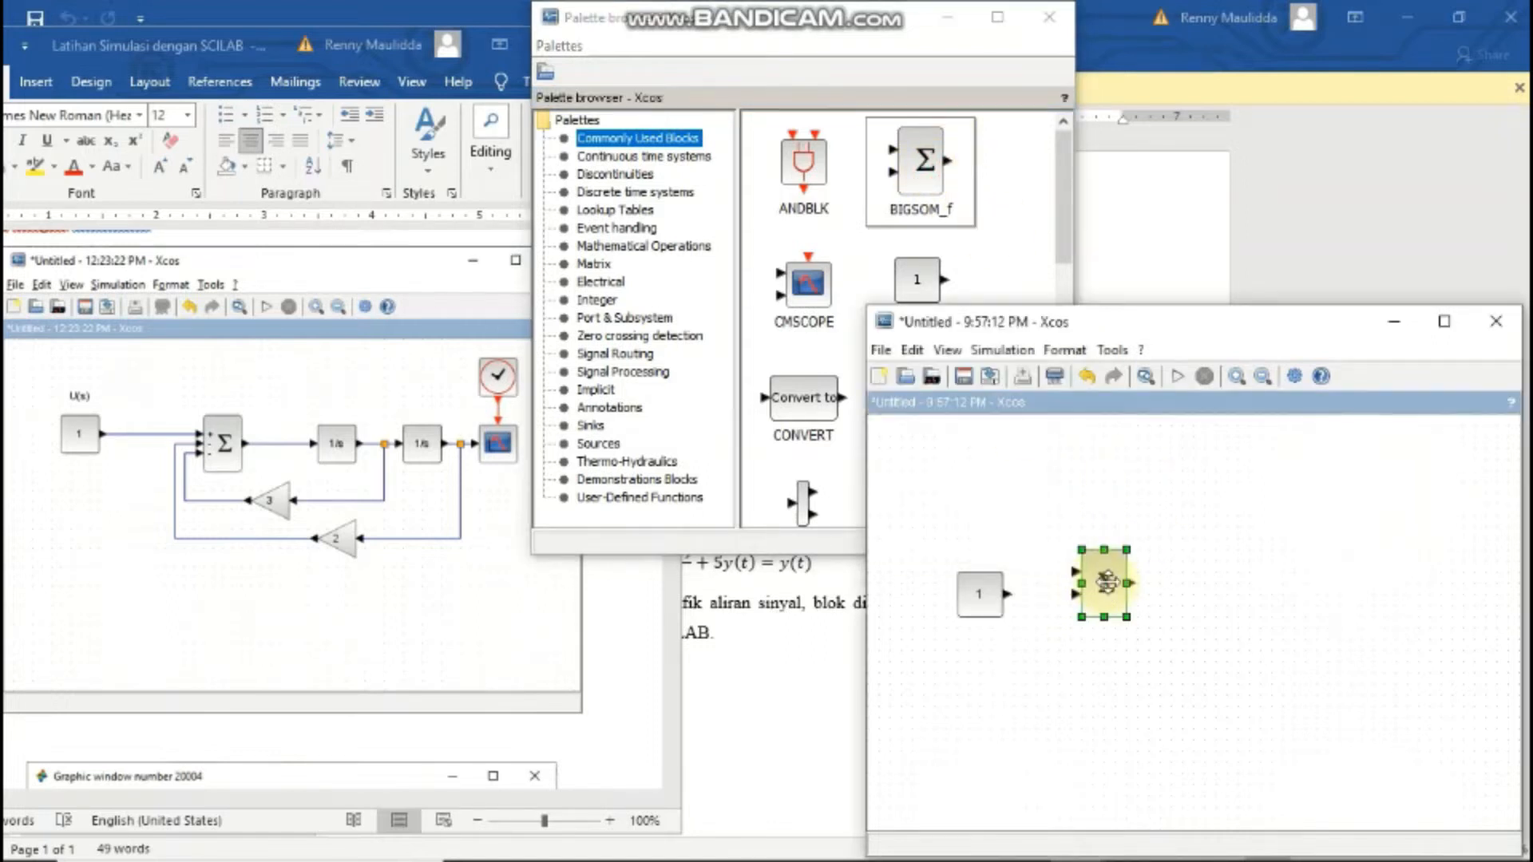
double_click(1105, 582)
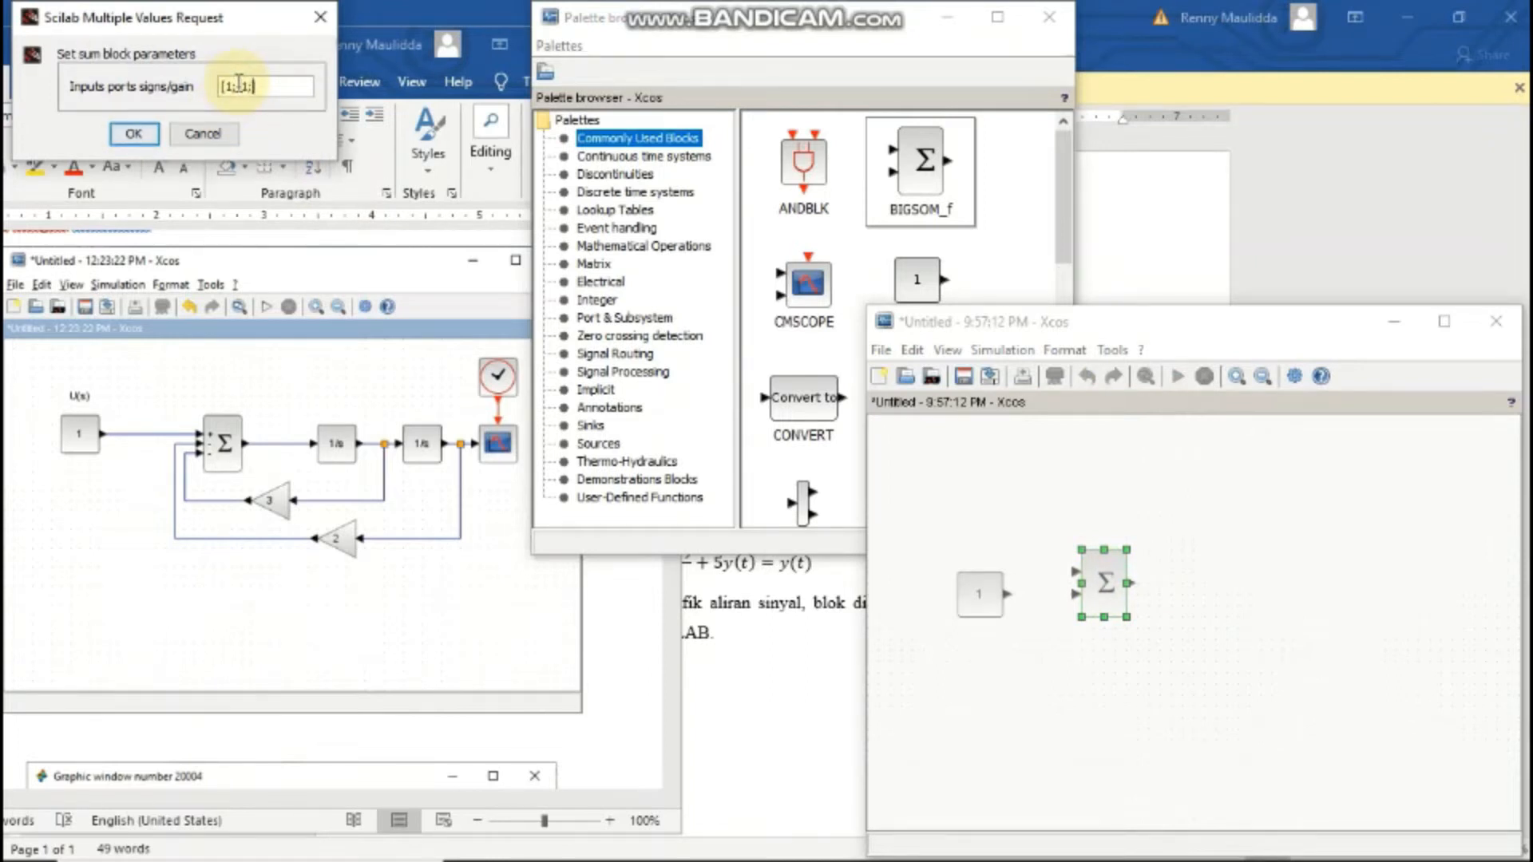
key("Return")
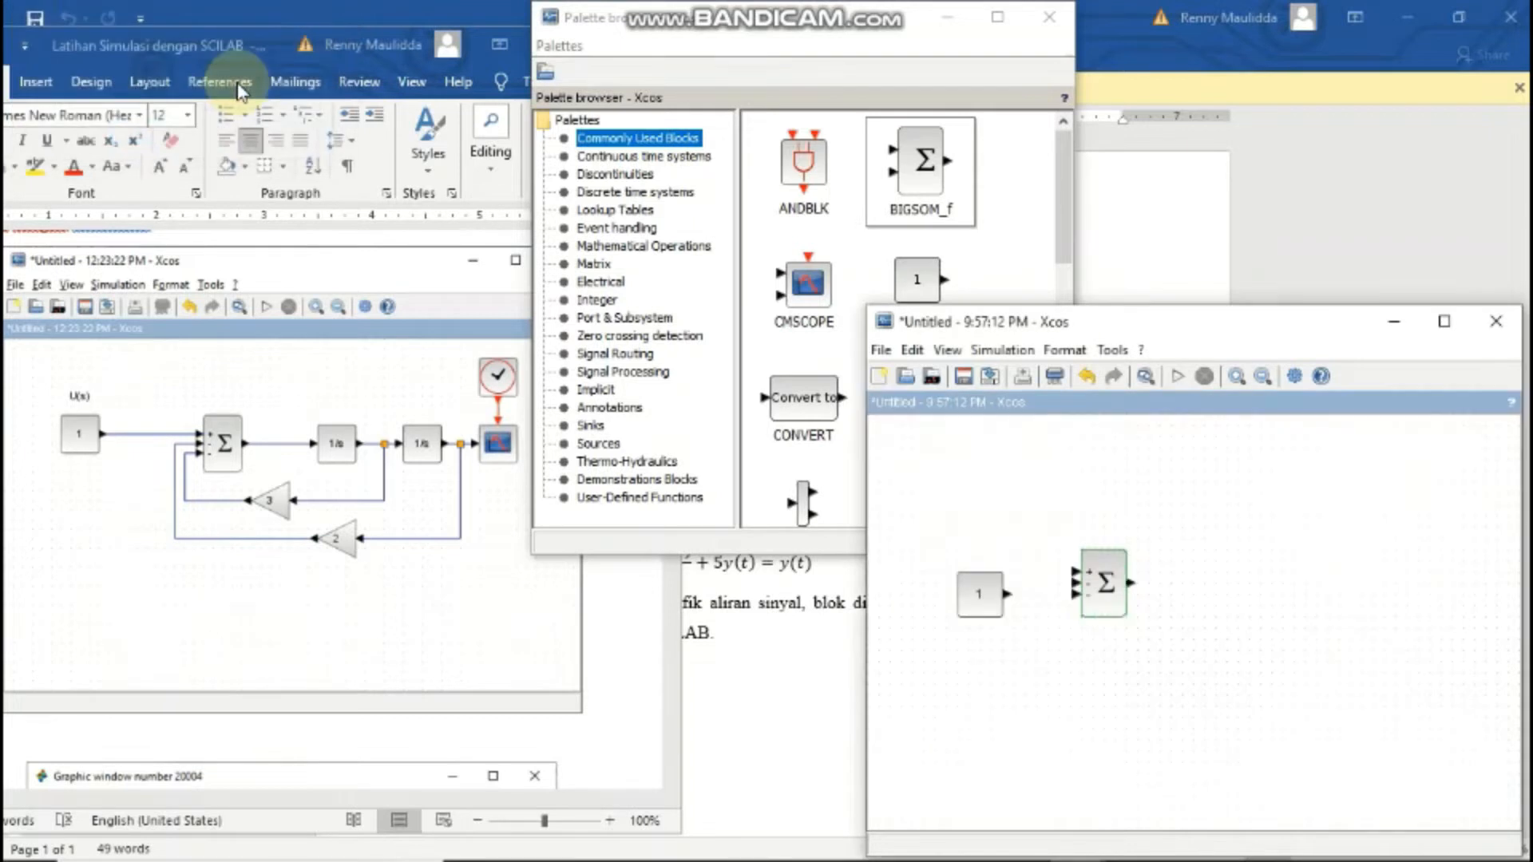
left_click(1097, 587)
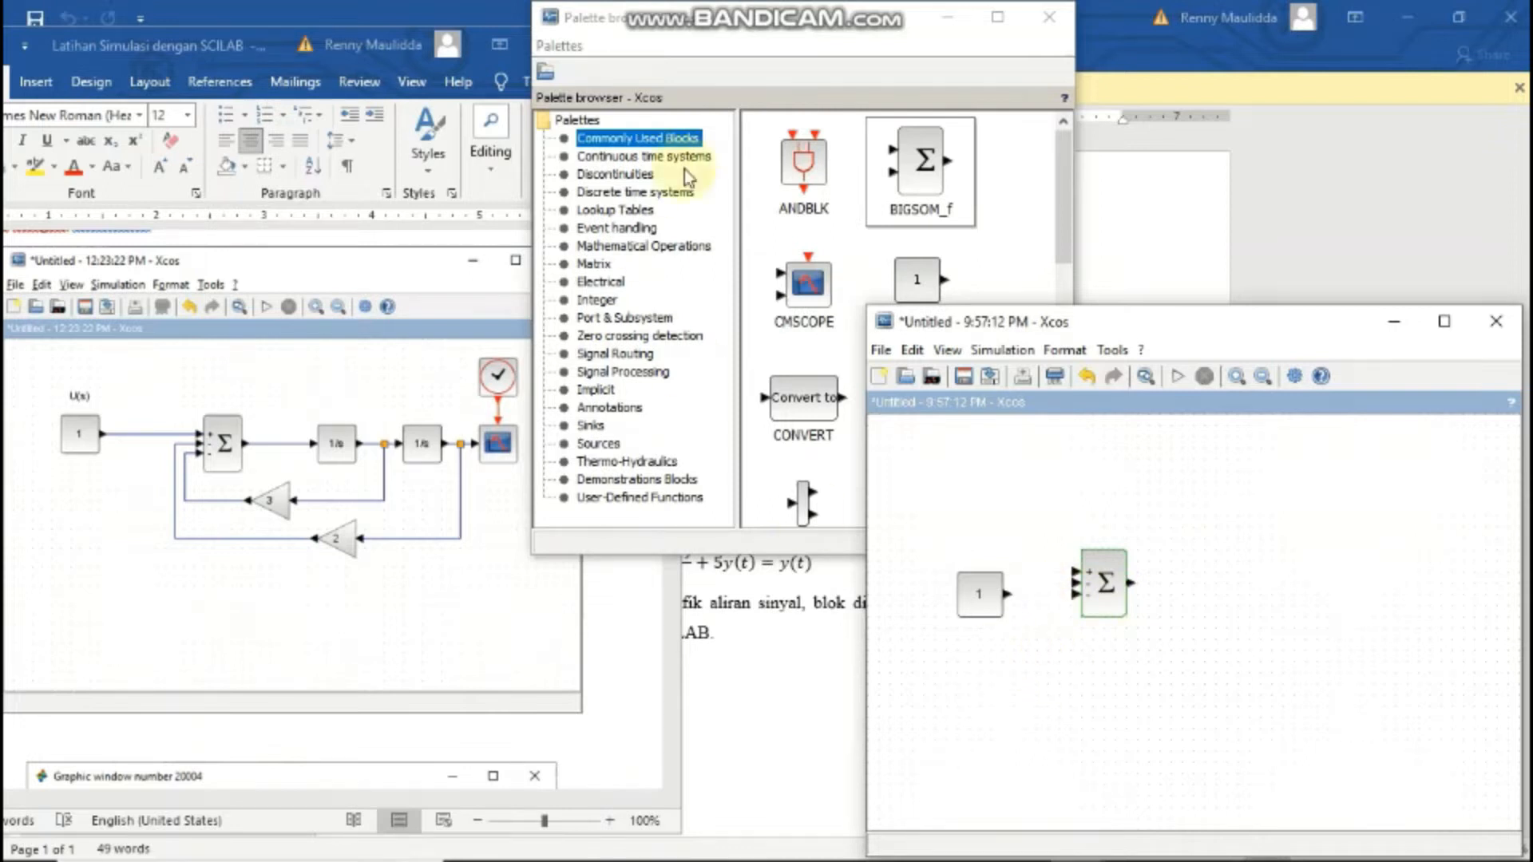
Step: Place two INTEGRAL_f (1/s) blocks in a row after the summing block
left_click(646, 157)
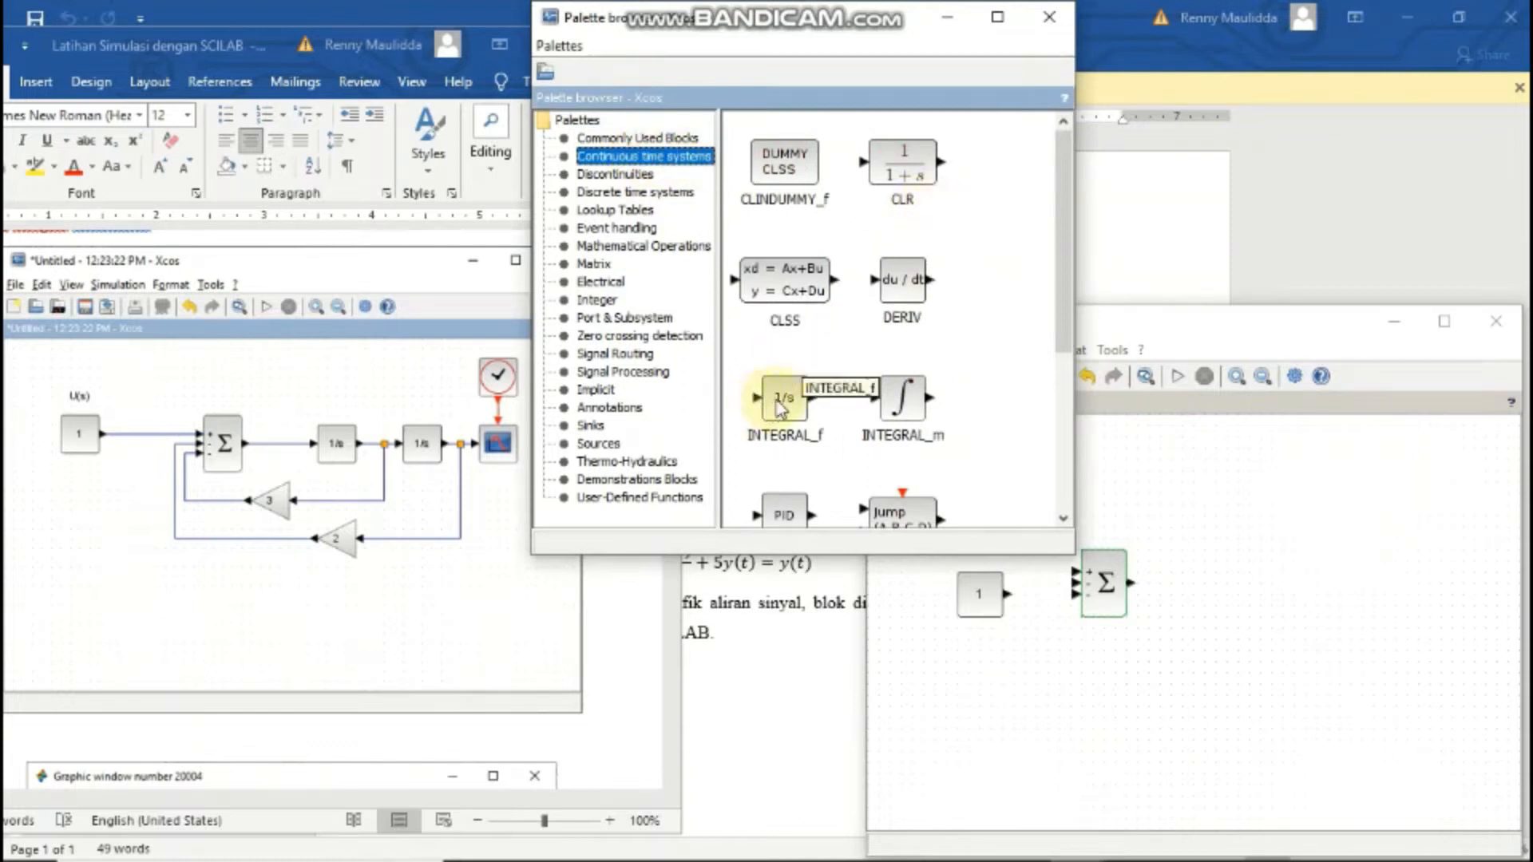
left_click_drag(783, 397, 1283, 585)
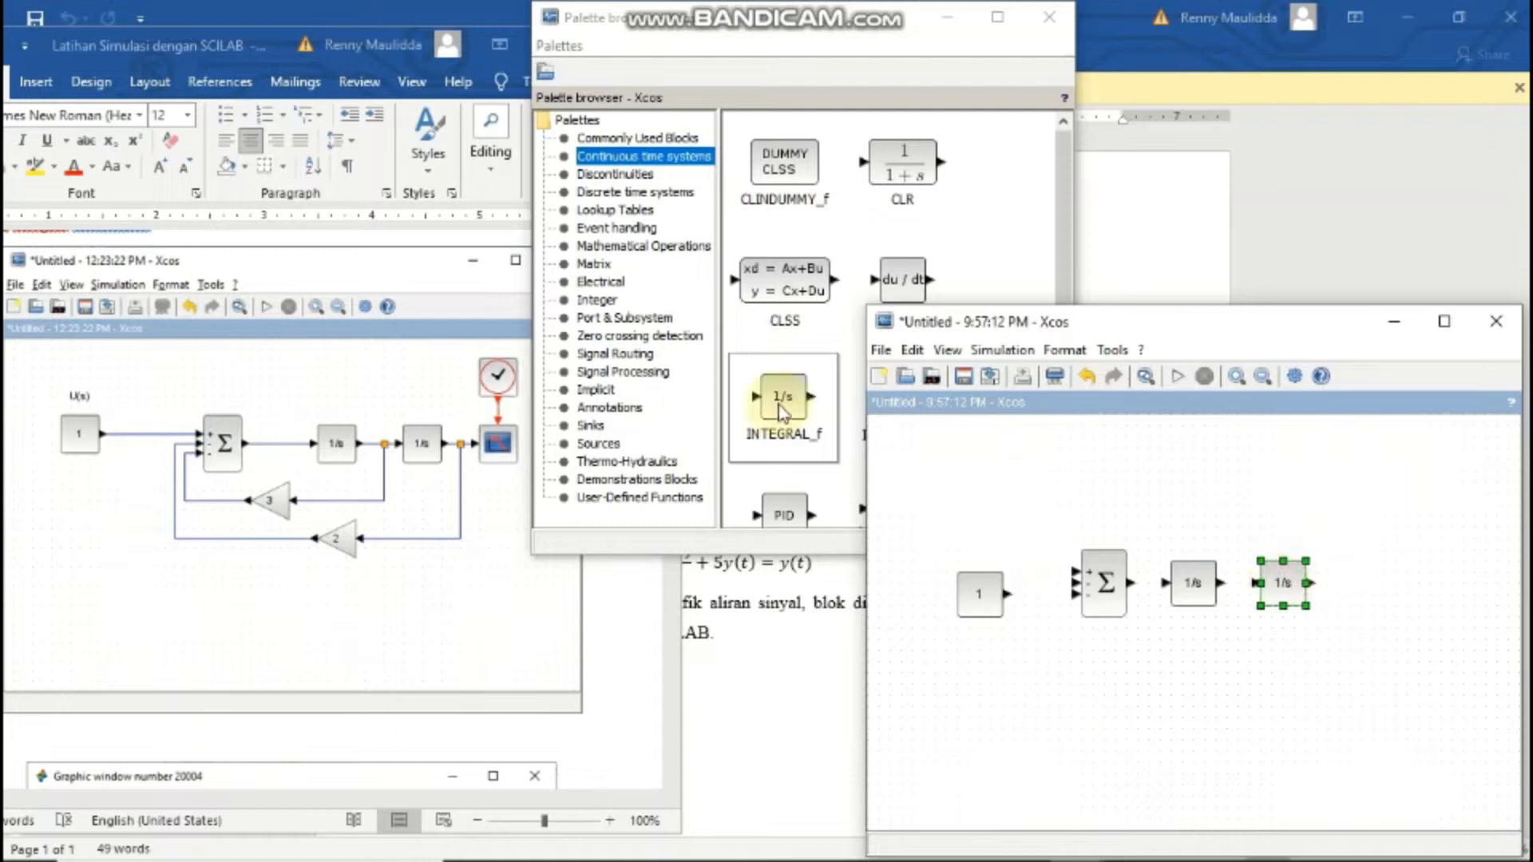
Step: Place a single-input scope block after the second integrator and a CLOCK_c block directly above the scope
left_click(616, 441)
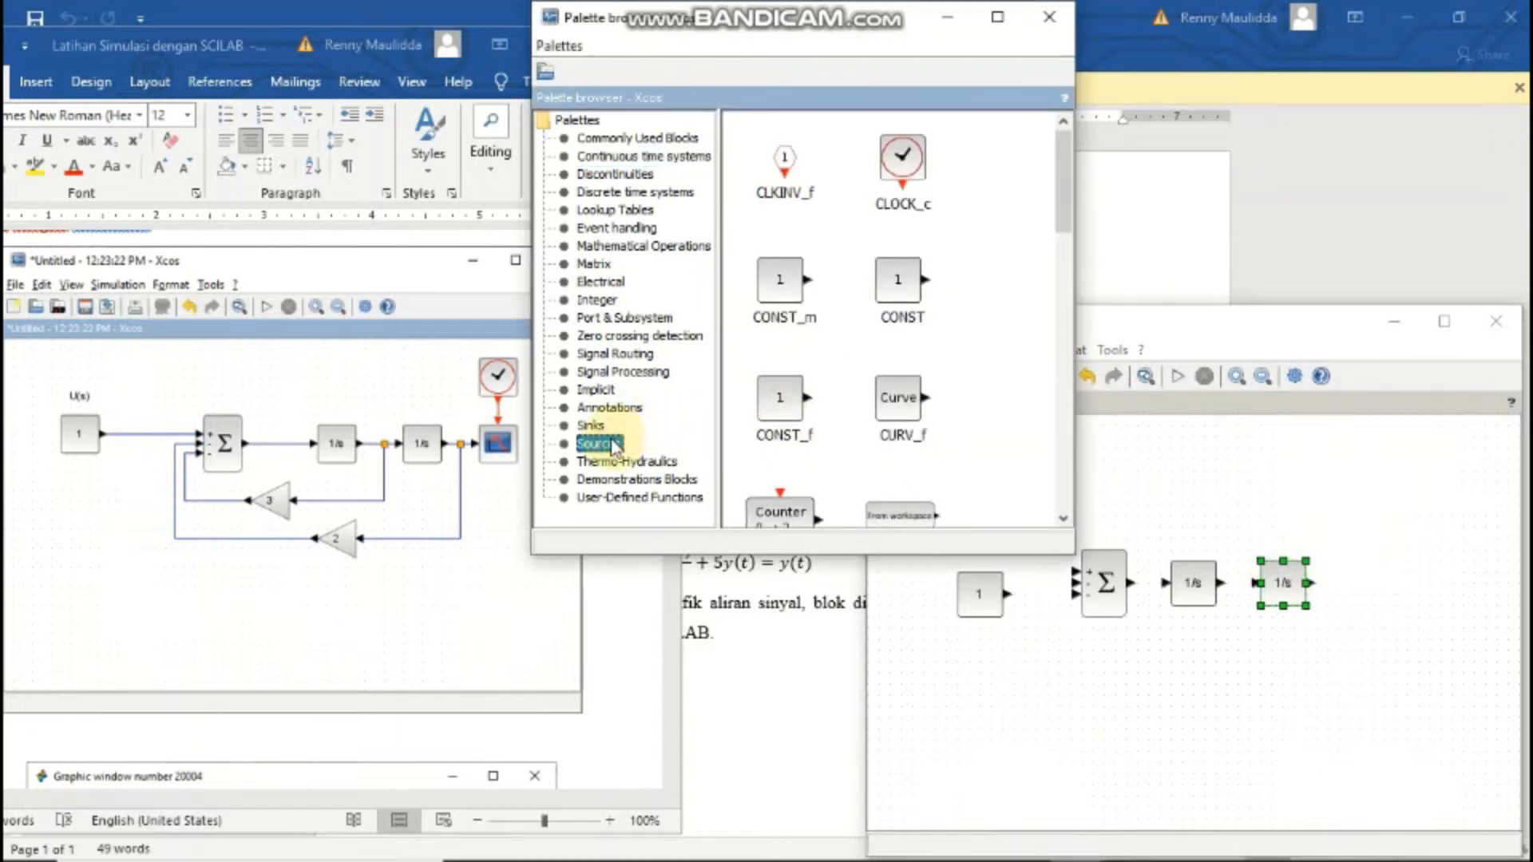
left_click(593, 426)
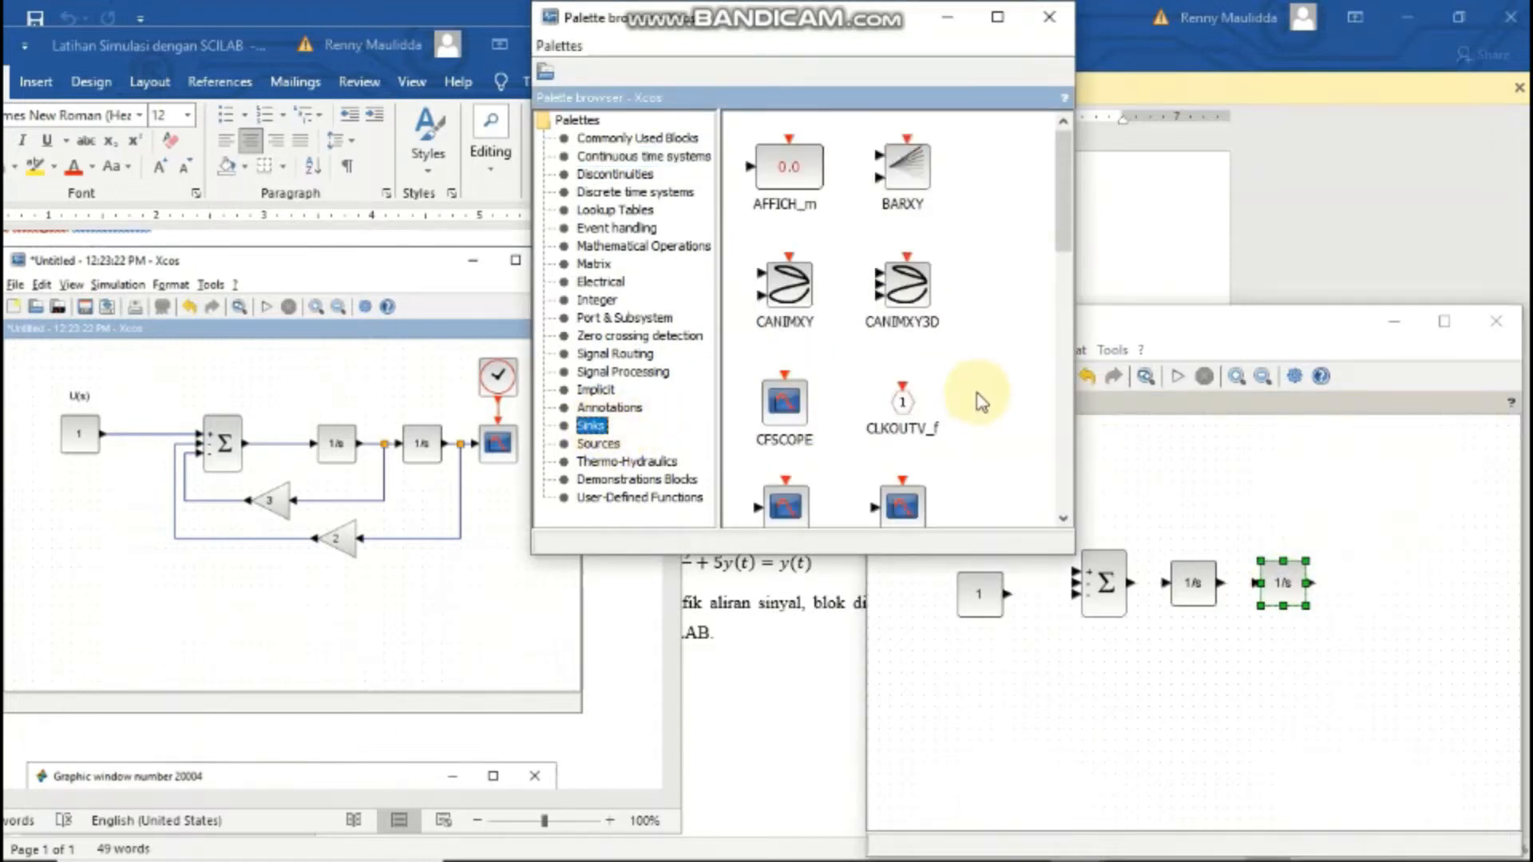
scroll(982, 403, "down", 3)
mouse_move(906, 403)
left_mouse_down()
mouse_move(1377, 607)
mouse_move(1397, 580)
left_mouse_up()
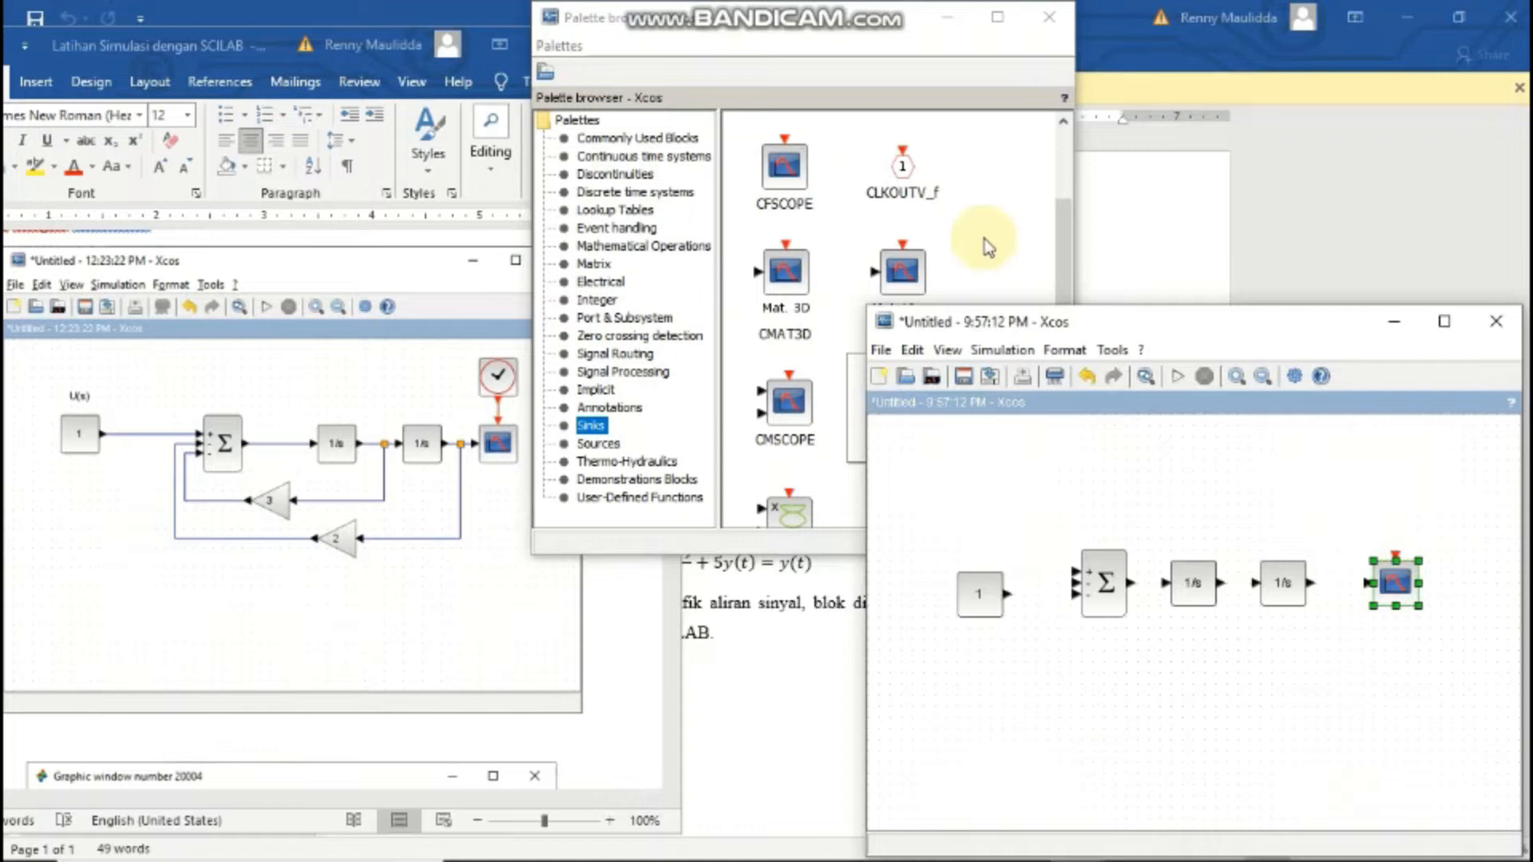
left_click(592, 445)
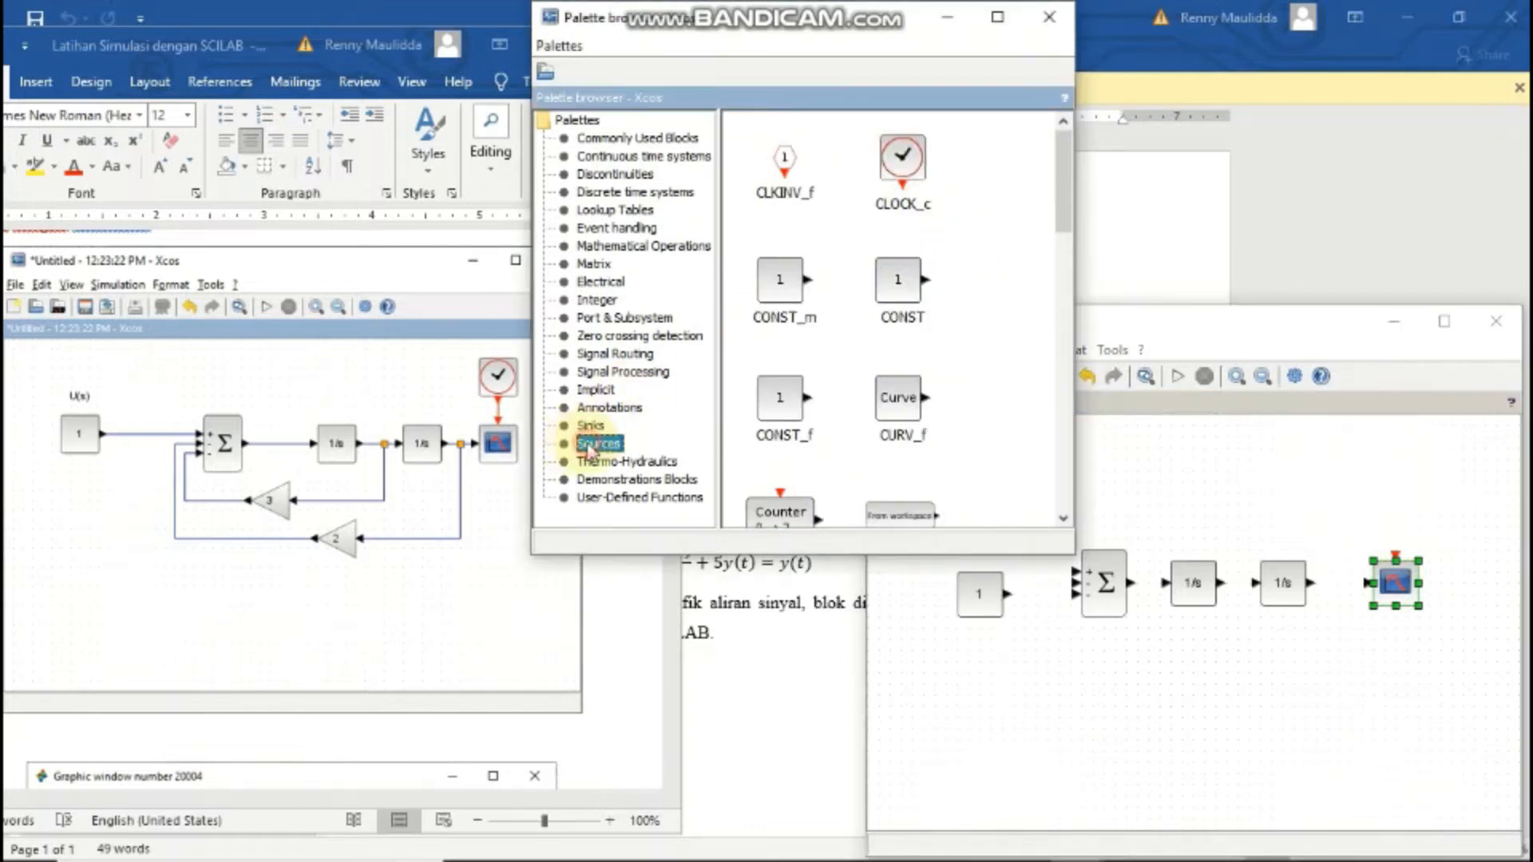
left_click_drag(901, 160, 1389, 493)
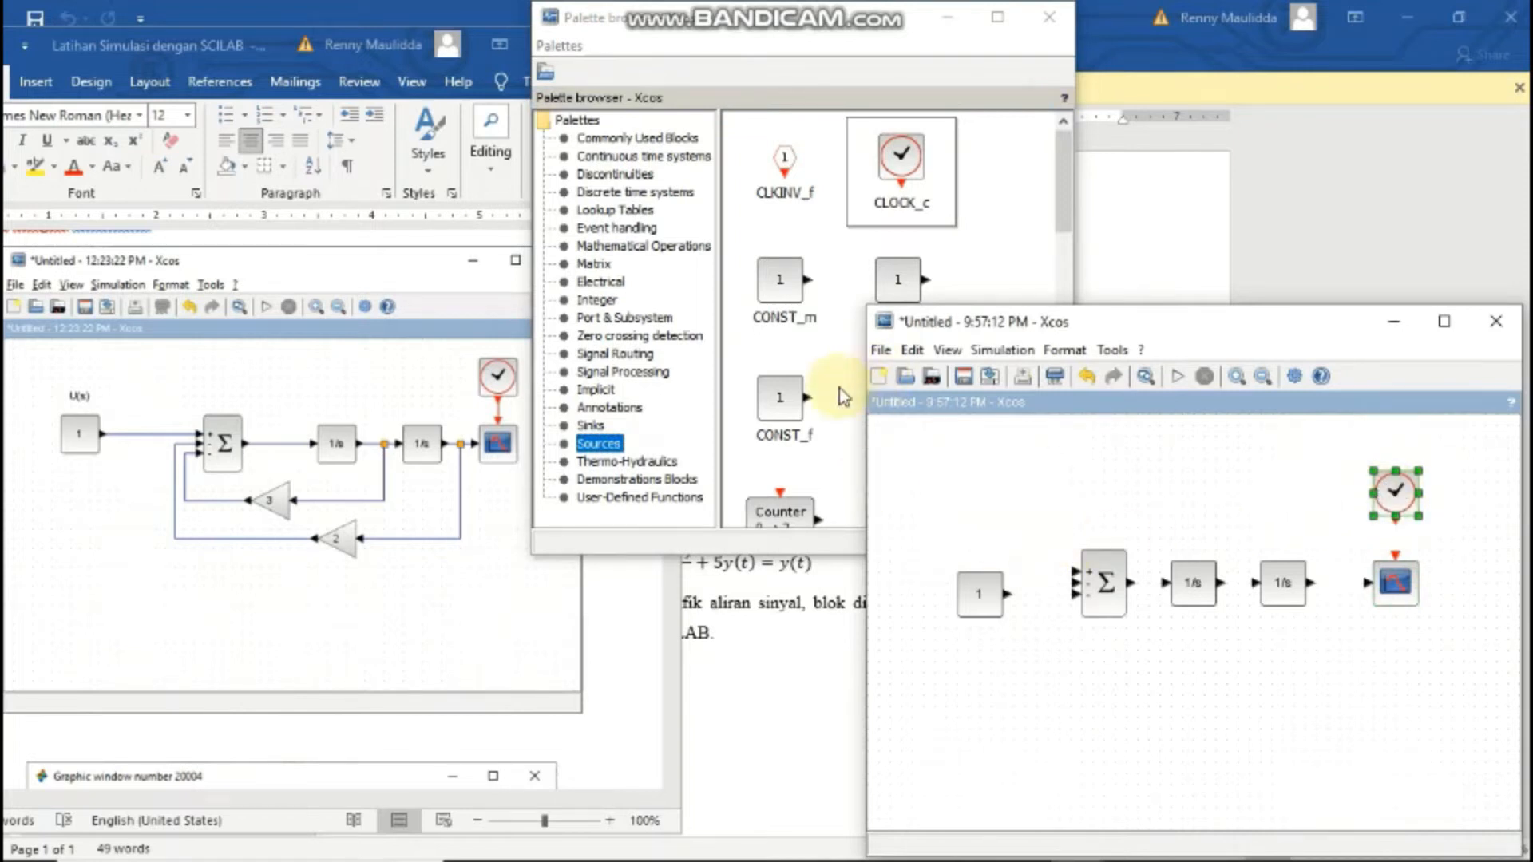
Step: Place a GAIN_f block from the Mathematical Operations palette below the summing block, with its output facing left
left_click(825, 351)
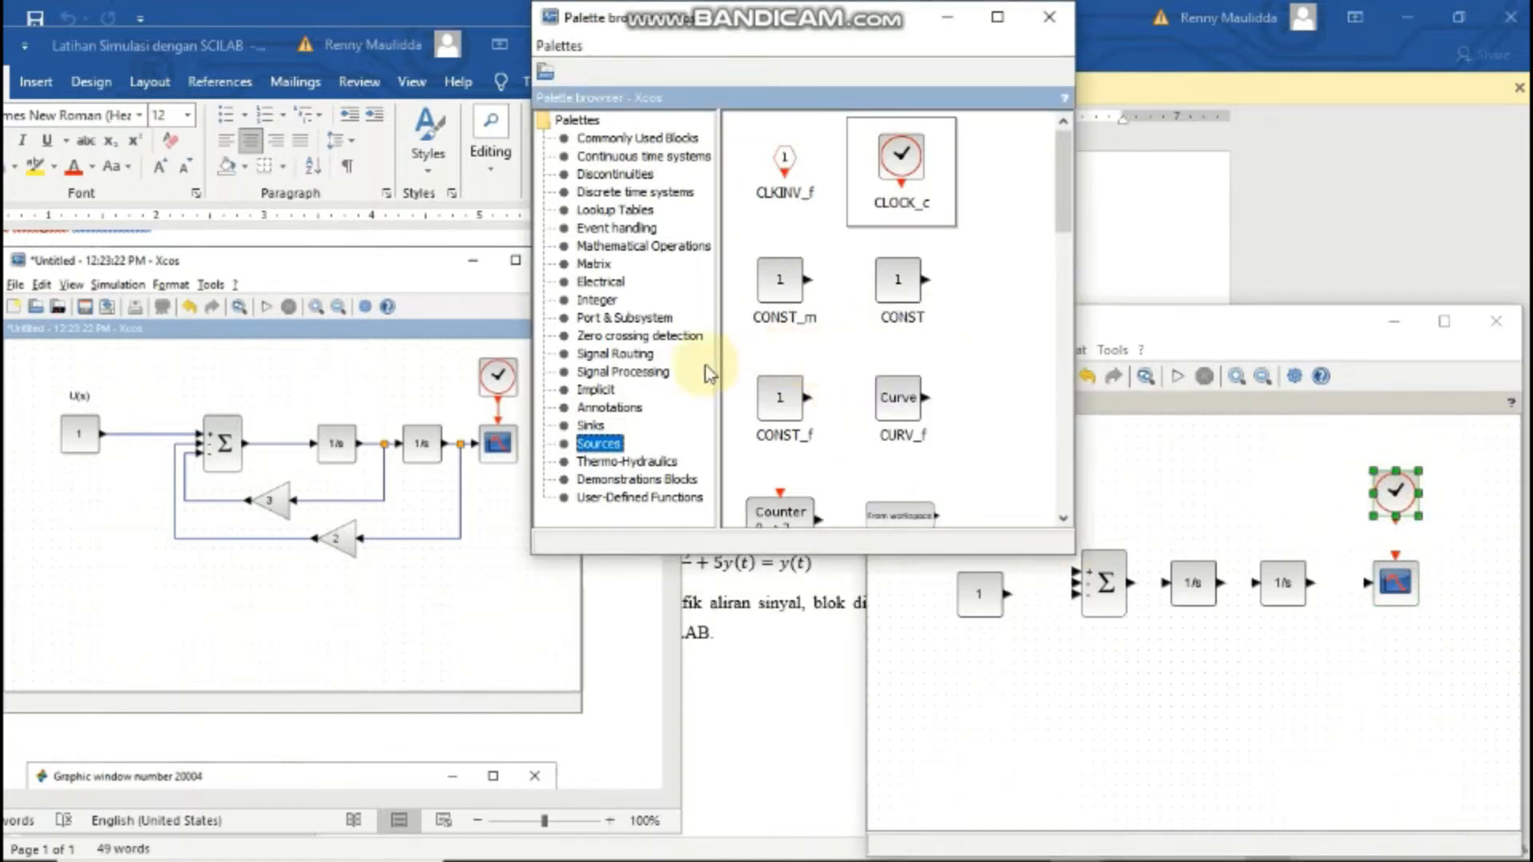
left_click(592, 426)
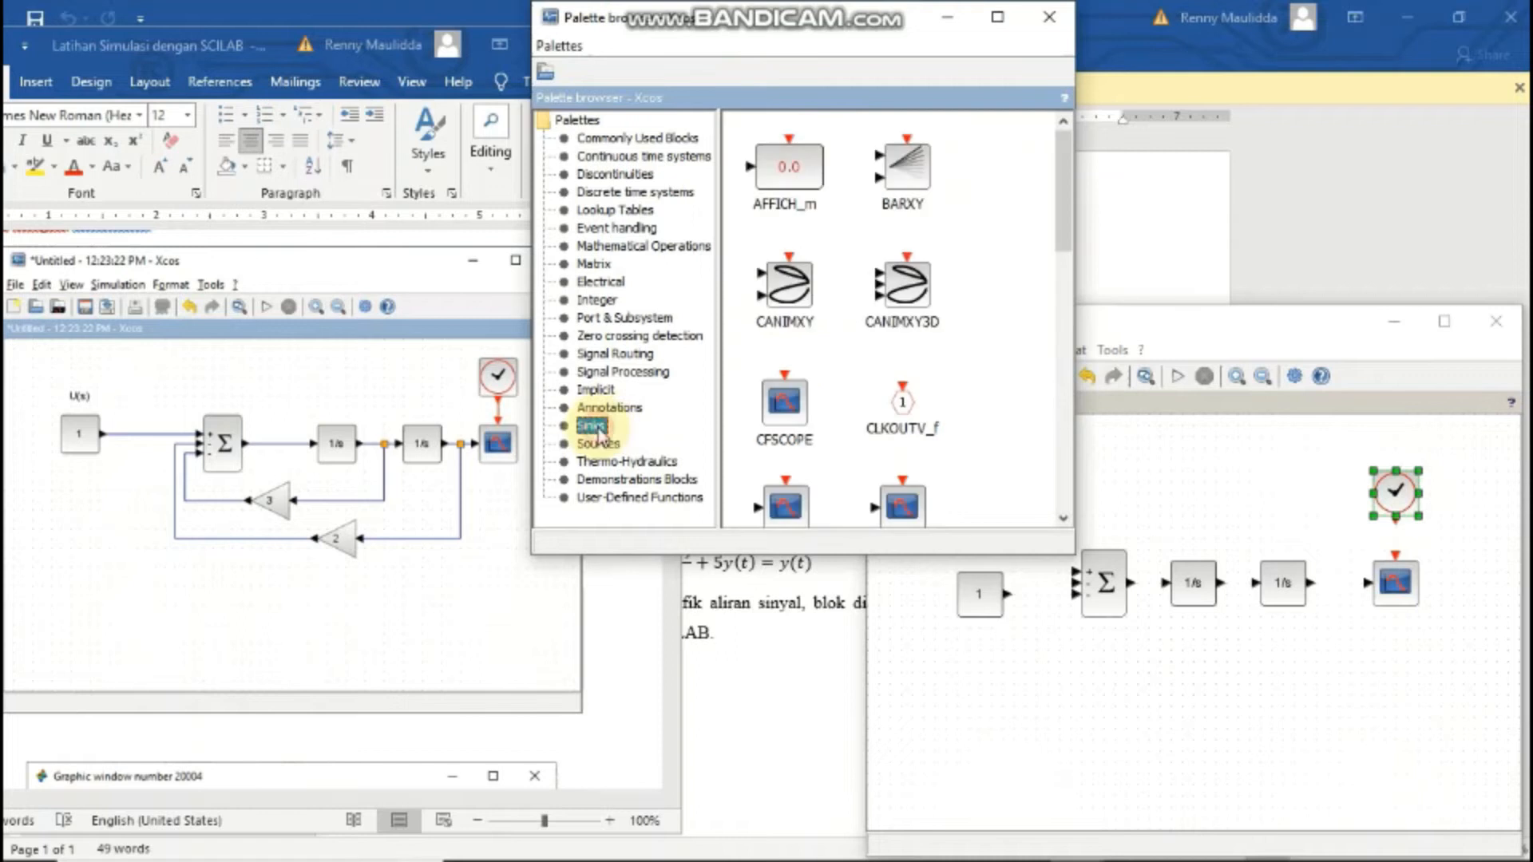
left_click(627, 248)
scroll(900, 423, "down", 1)
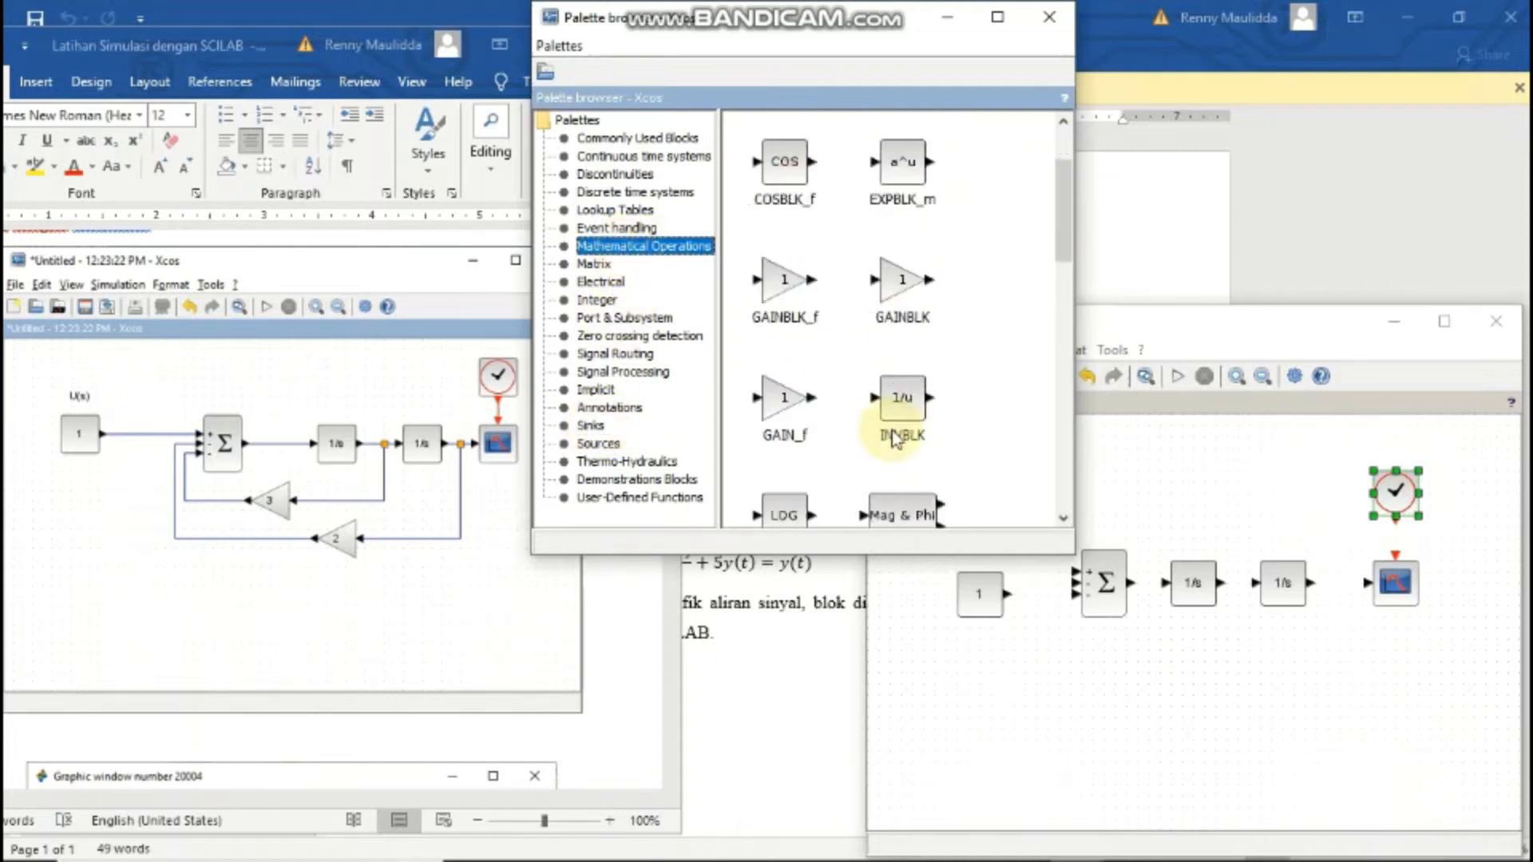
left_click_drag(785, 407, 1100, 671)
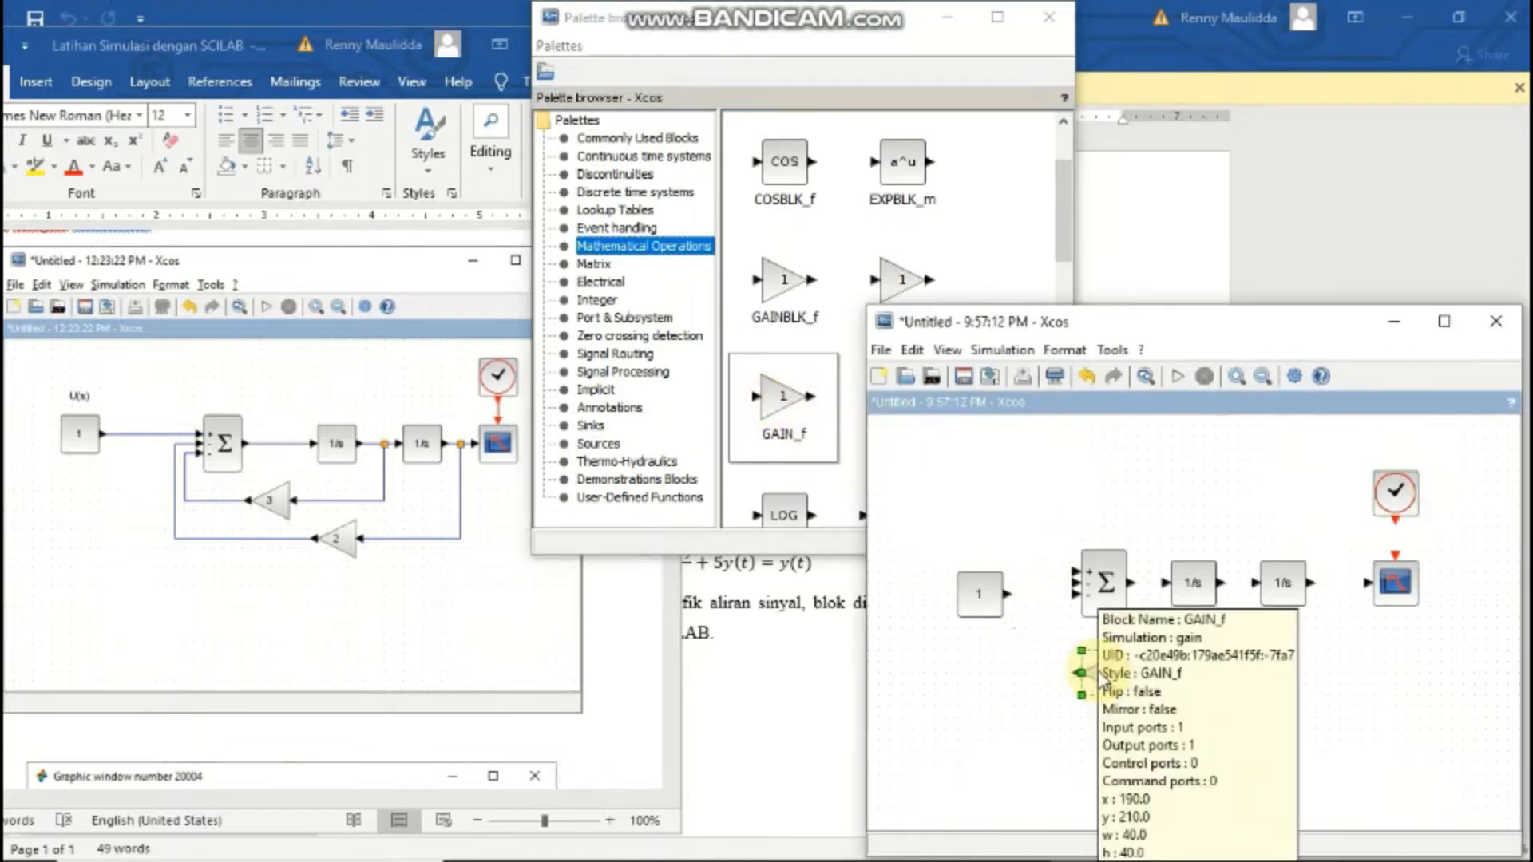
Step: Duplicate the gain block, placing the copy lower down under the second integrator and the original under the first integrator
left_click(966, 734)
left_click(1123, 688)
key("ctrl+v")
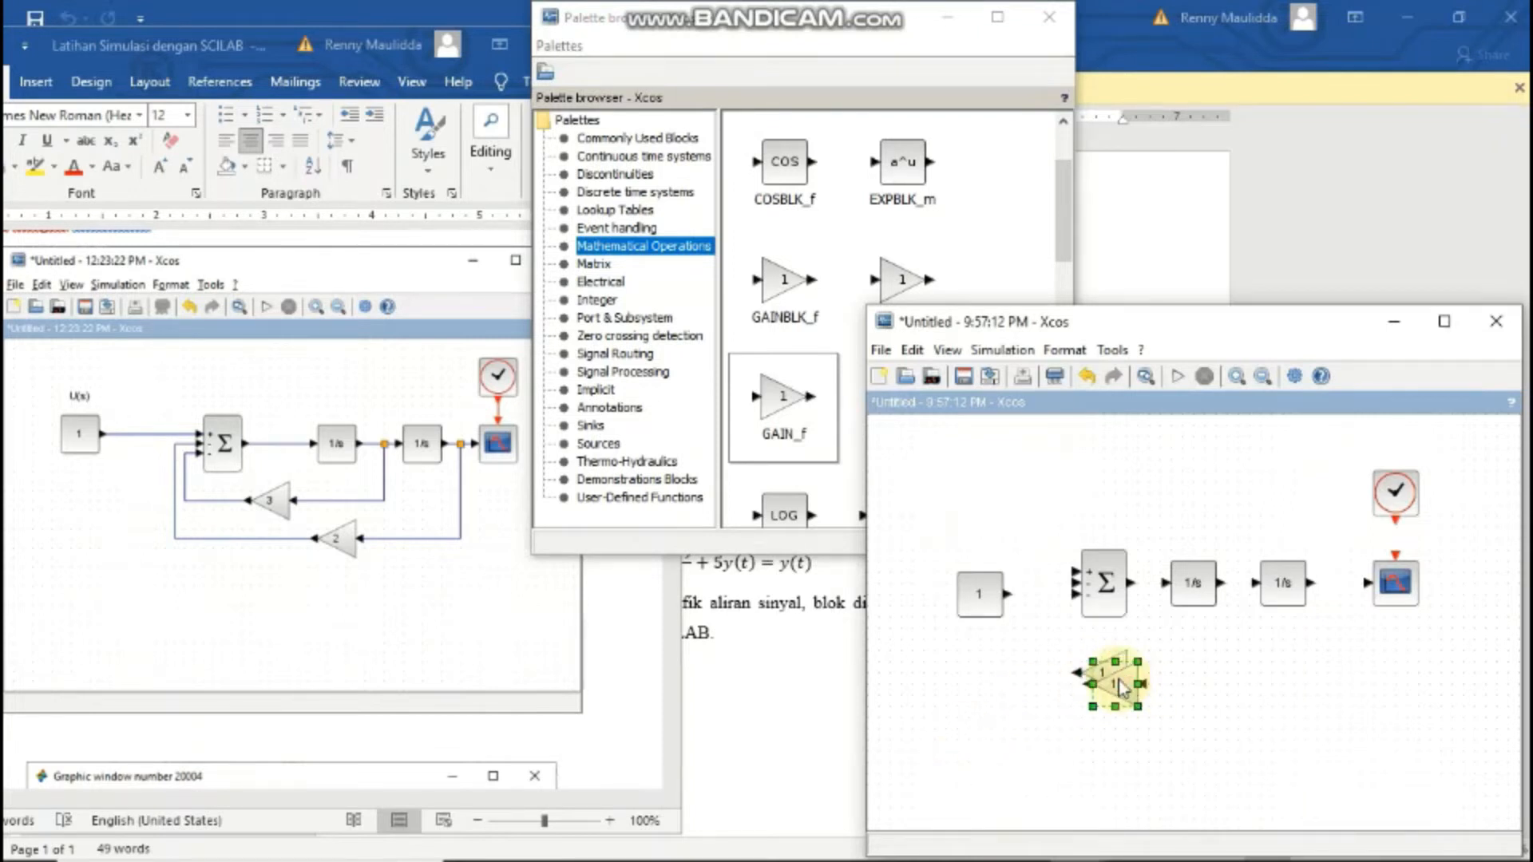
left_click_drag(1121, 691, 1292, 726)
left_click_drag(1112, 673, 1189, 662)
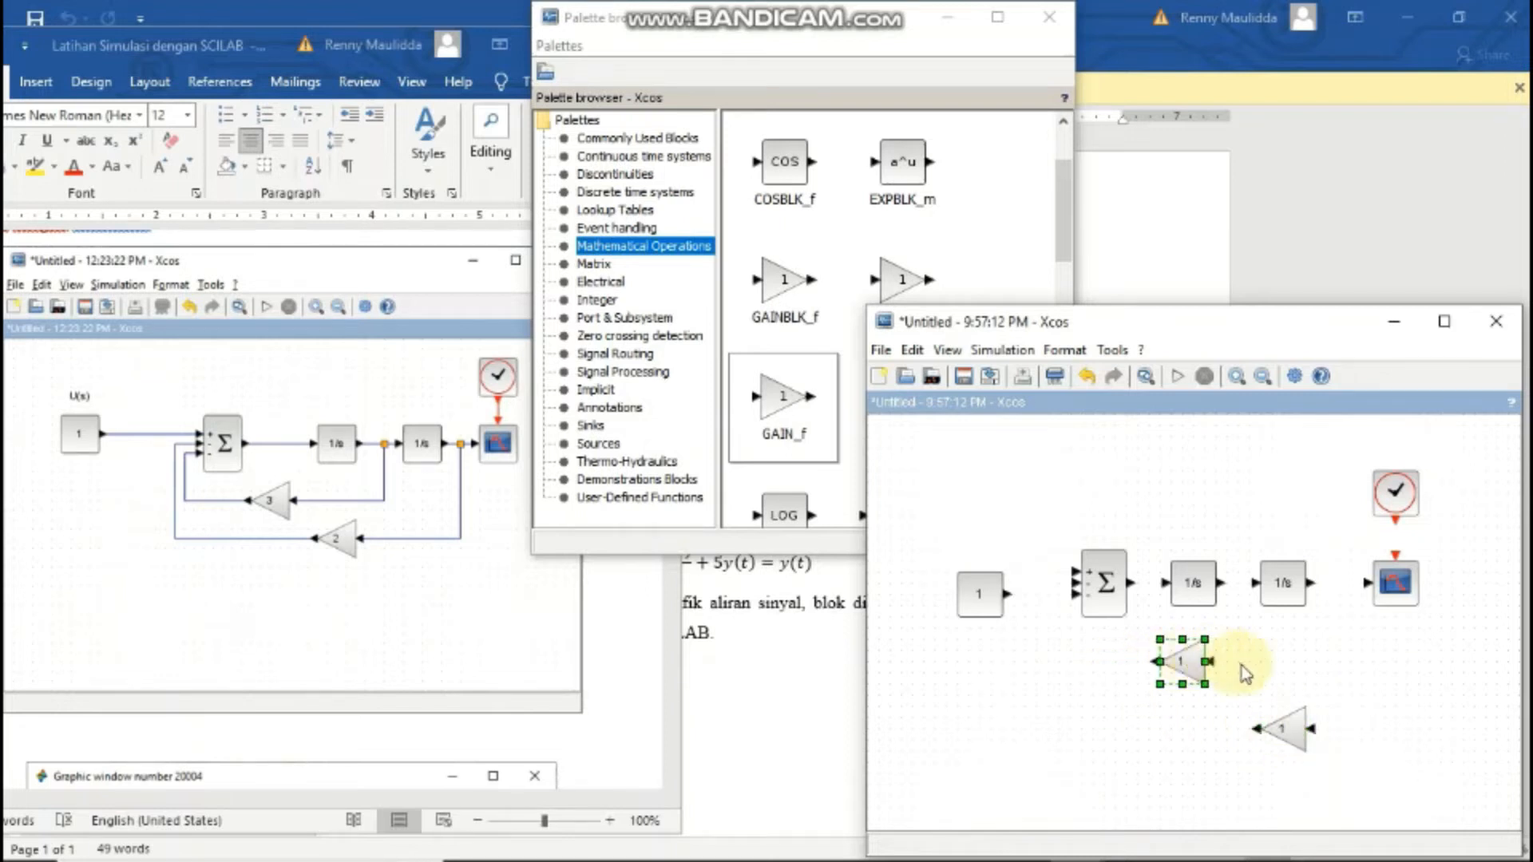
Step: Align the constant with the plus input, wire constant, summing block, both integrators and scope in series, and link the clock to the scope
left_click_drag(987, 608, 1395, 565)
left_click(1035, 633)
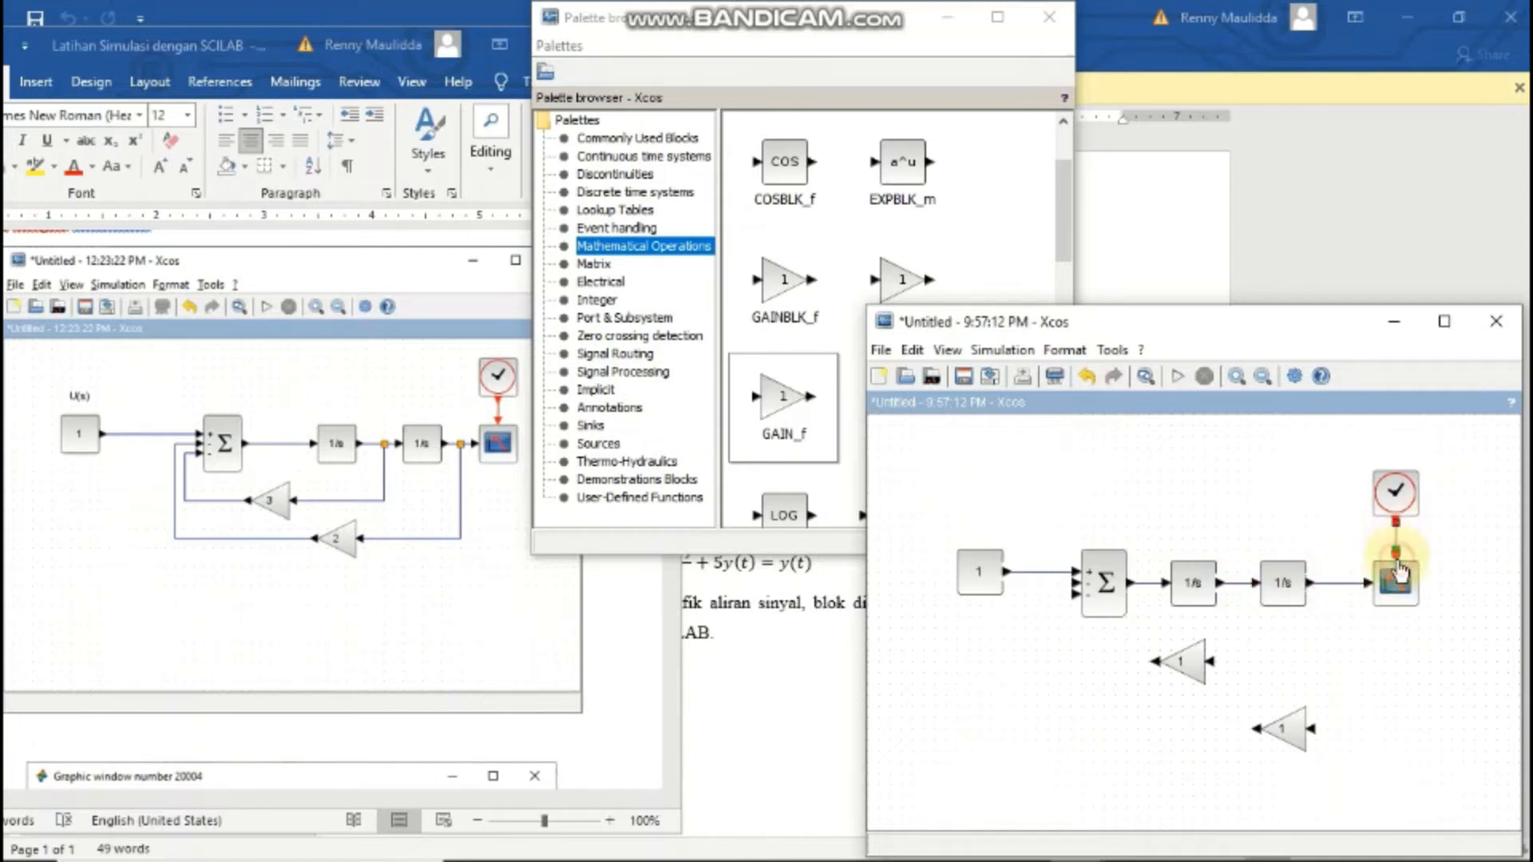
Step: Connect the upper gain's input to the link after the first integrator and the lower gain's input to the link after the second, using right-angled wires
left_click_drag(1210, 667, 1239, 586)
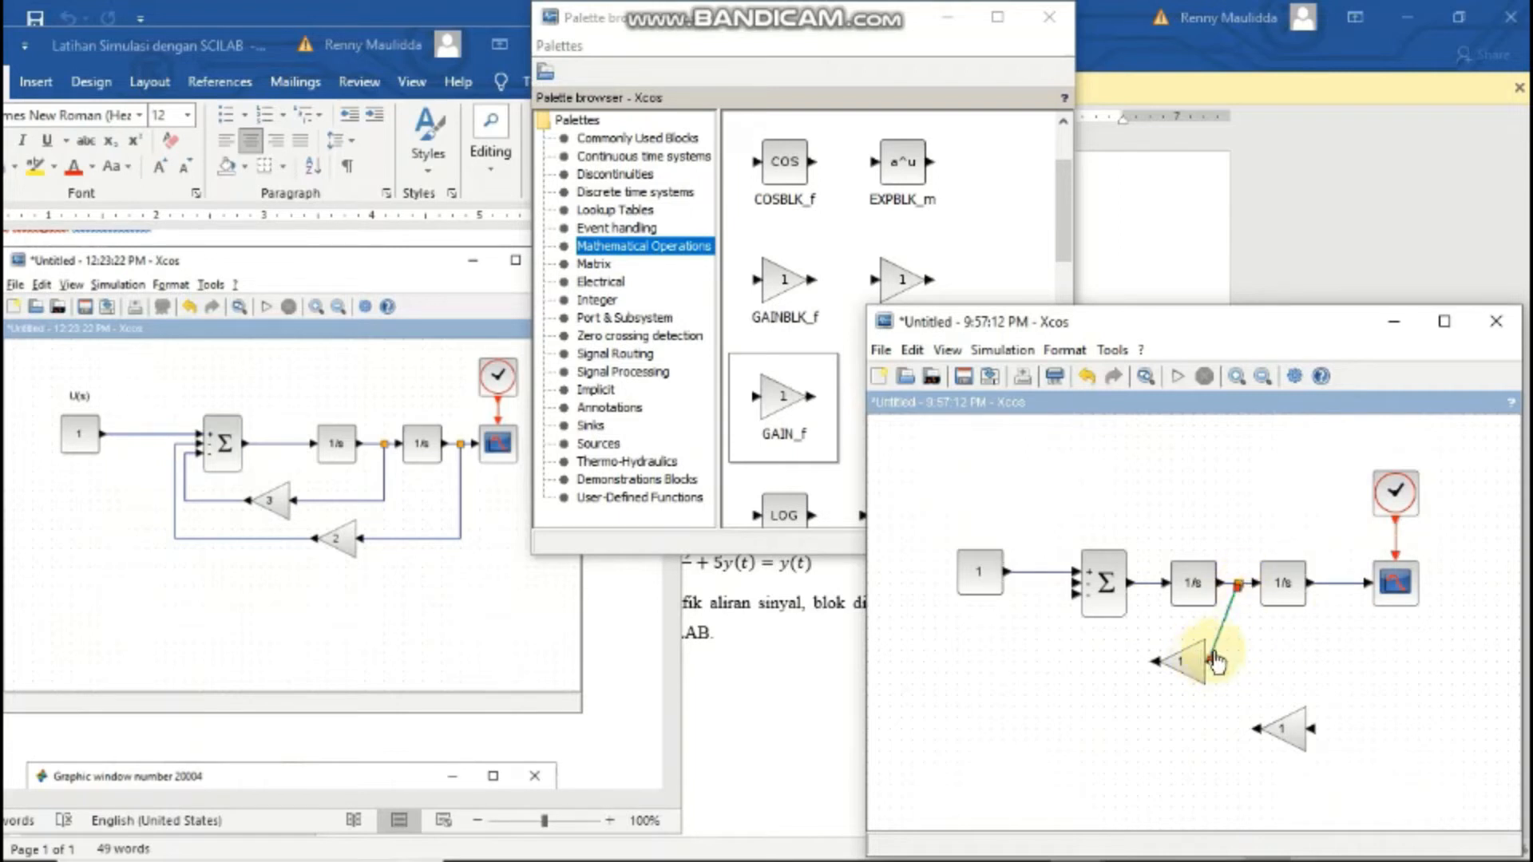
key("Delete")
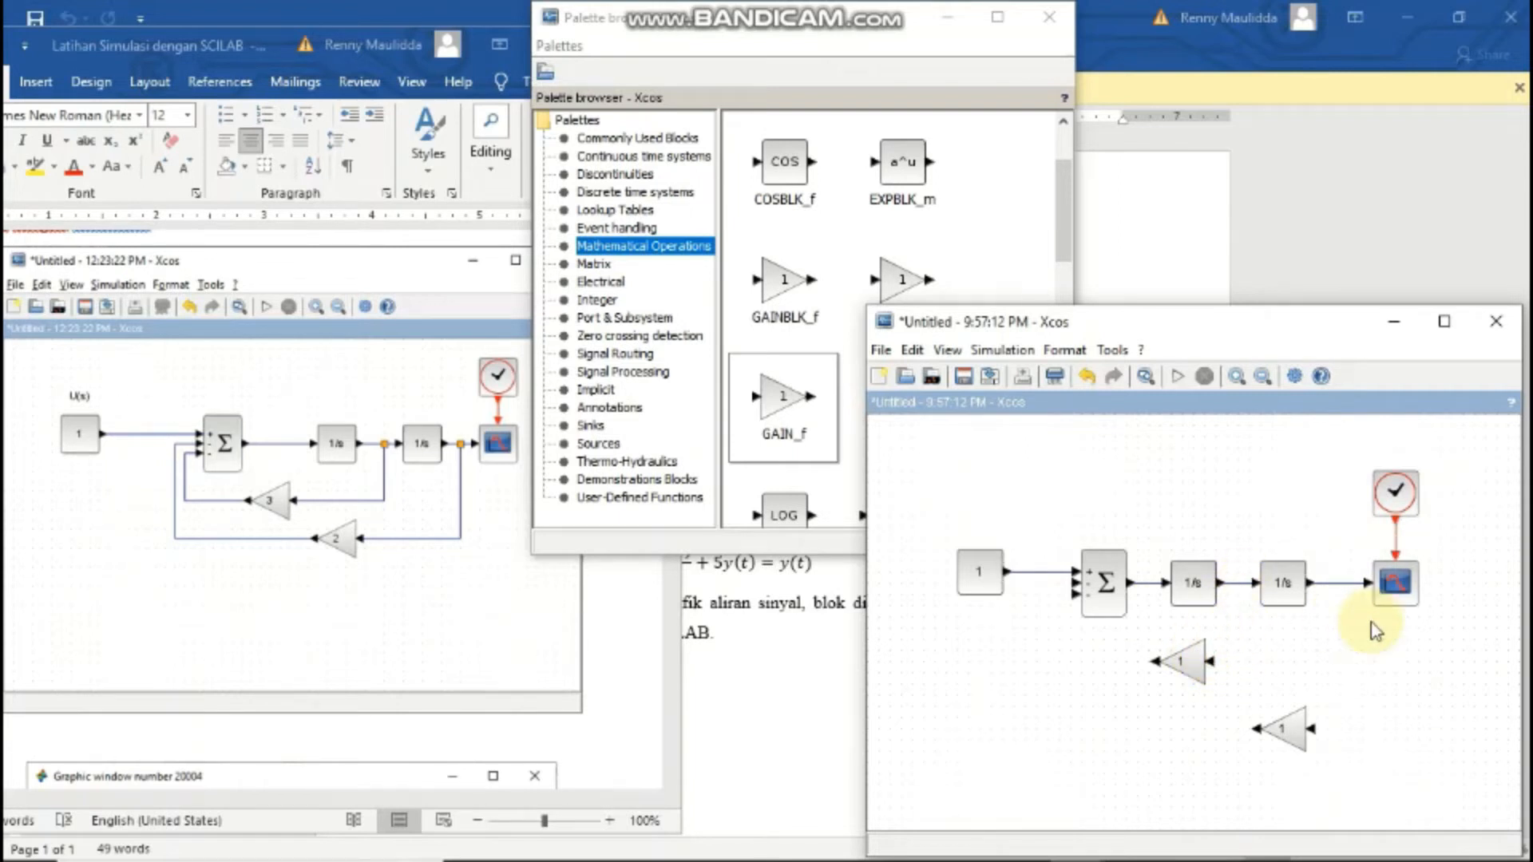
left_click_drag(1228, 669, 1238, 587)
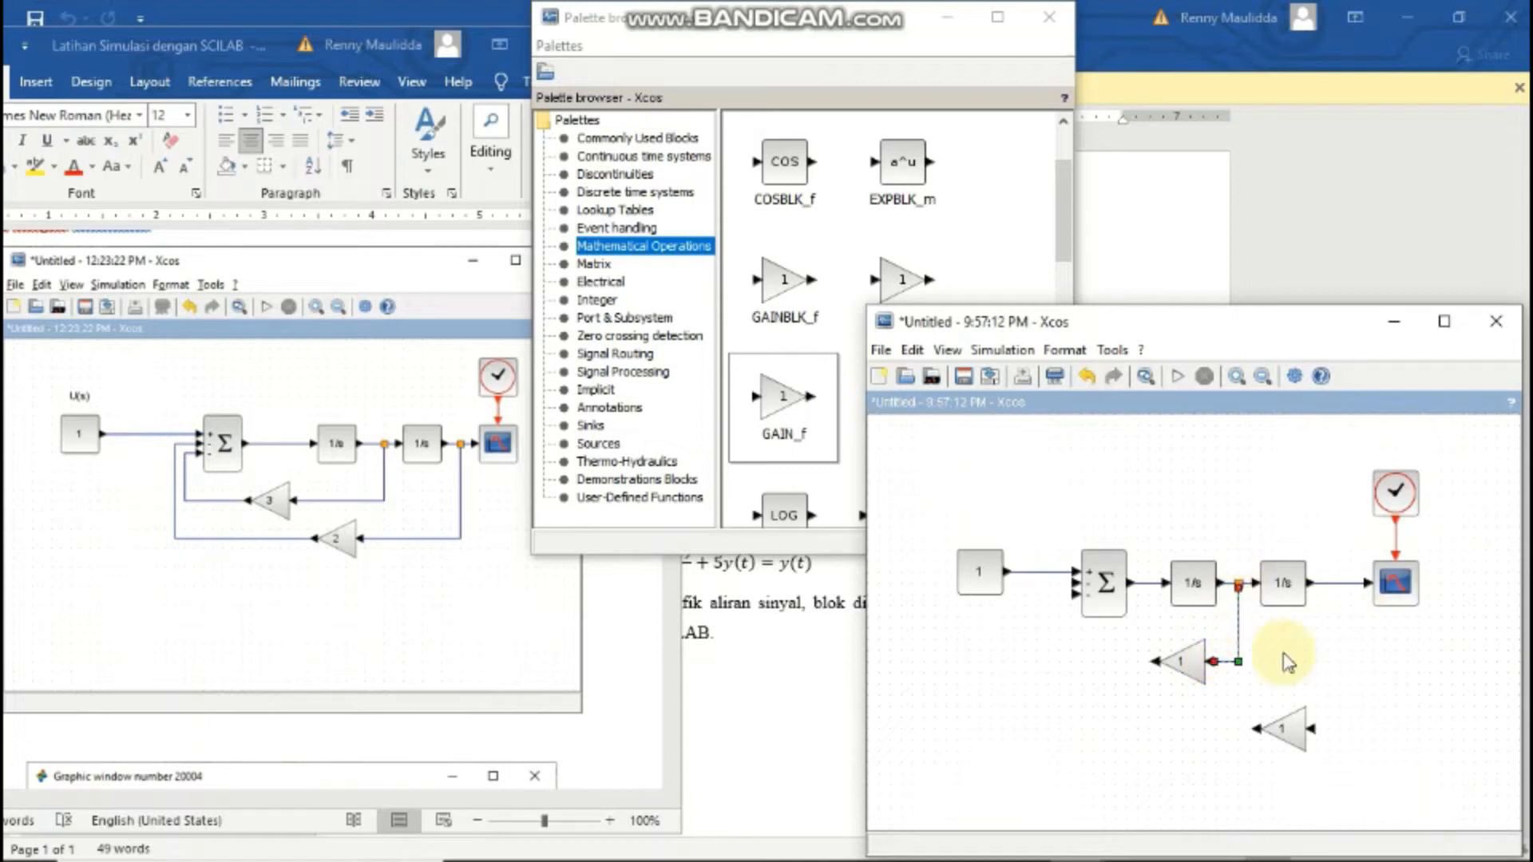
left_click_drag(1310, 728, 1341, 586)
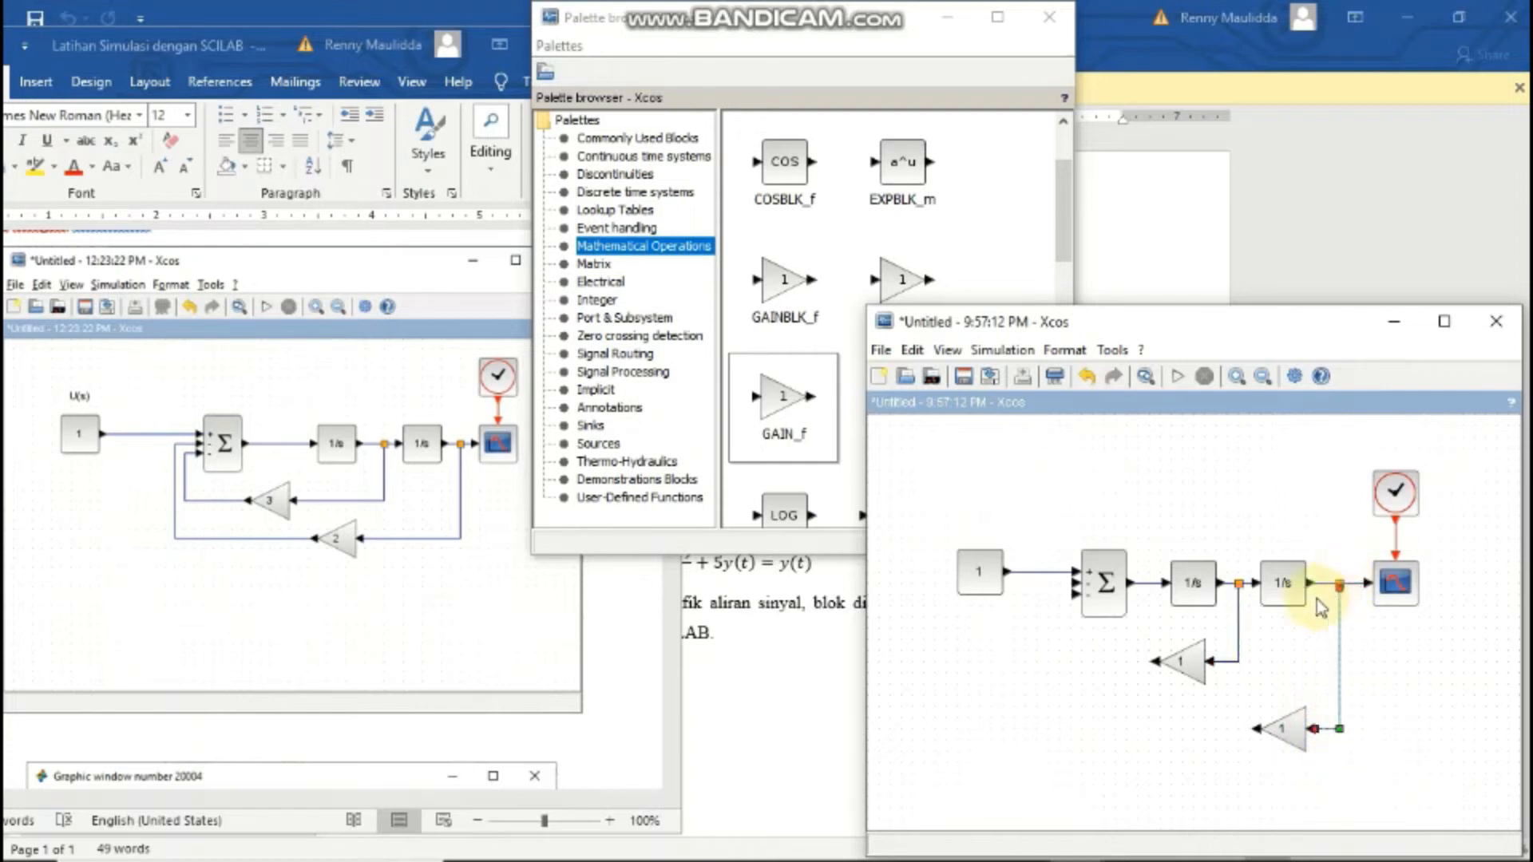
Step: Connect the upper gain's output to the summing block's third input and the lower gain's output to its second input
left_click_drag(1153, 667, 1074, 597)
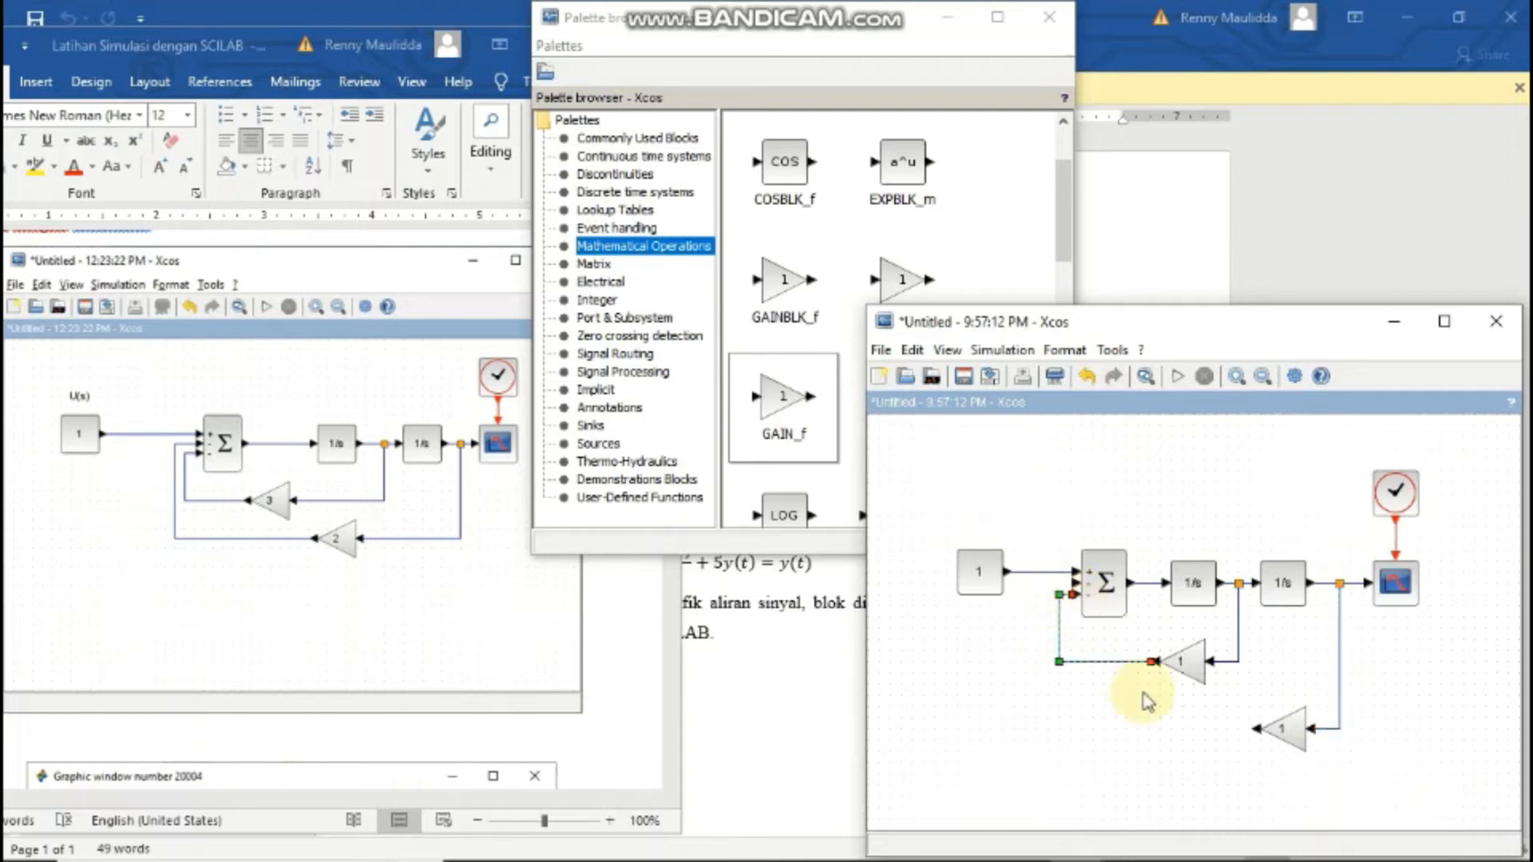
left_click_drag(1259, 728, 1077, 592)
left_click(1089, 629)
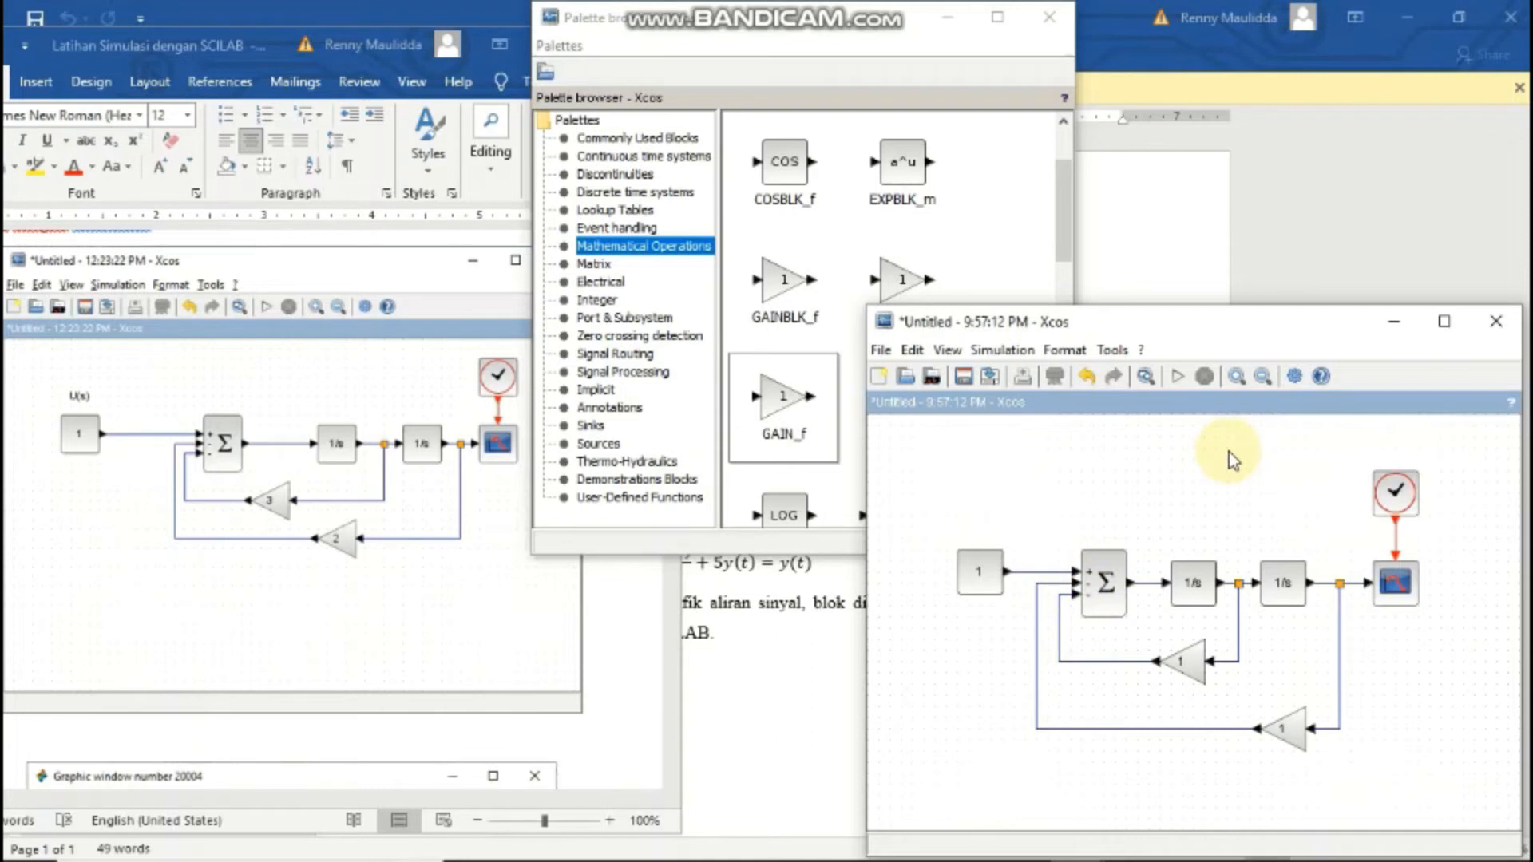
Step: Set the gain of the upper feedback block to 3
double_click(1187, 665)
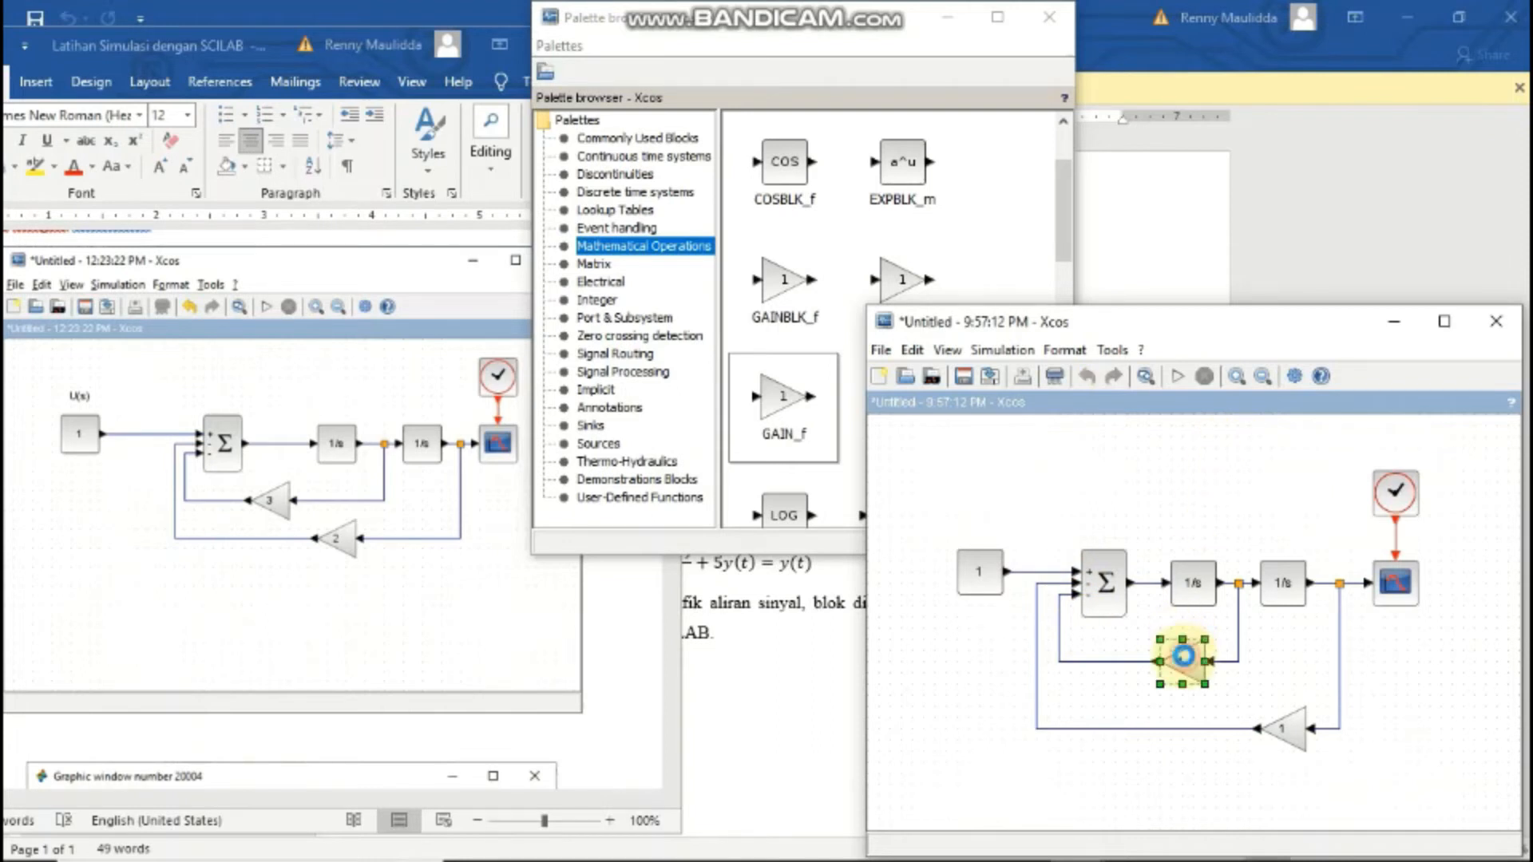
key("BackSpace")
type("3")
key("Return")
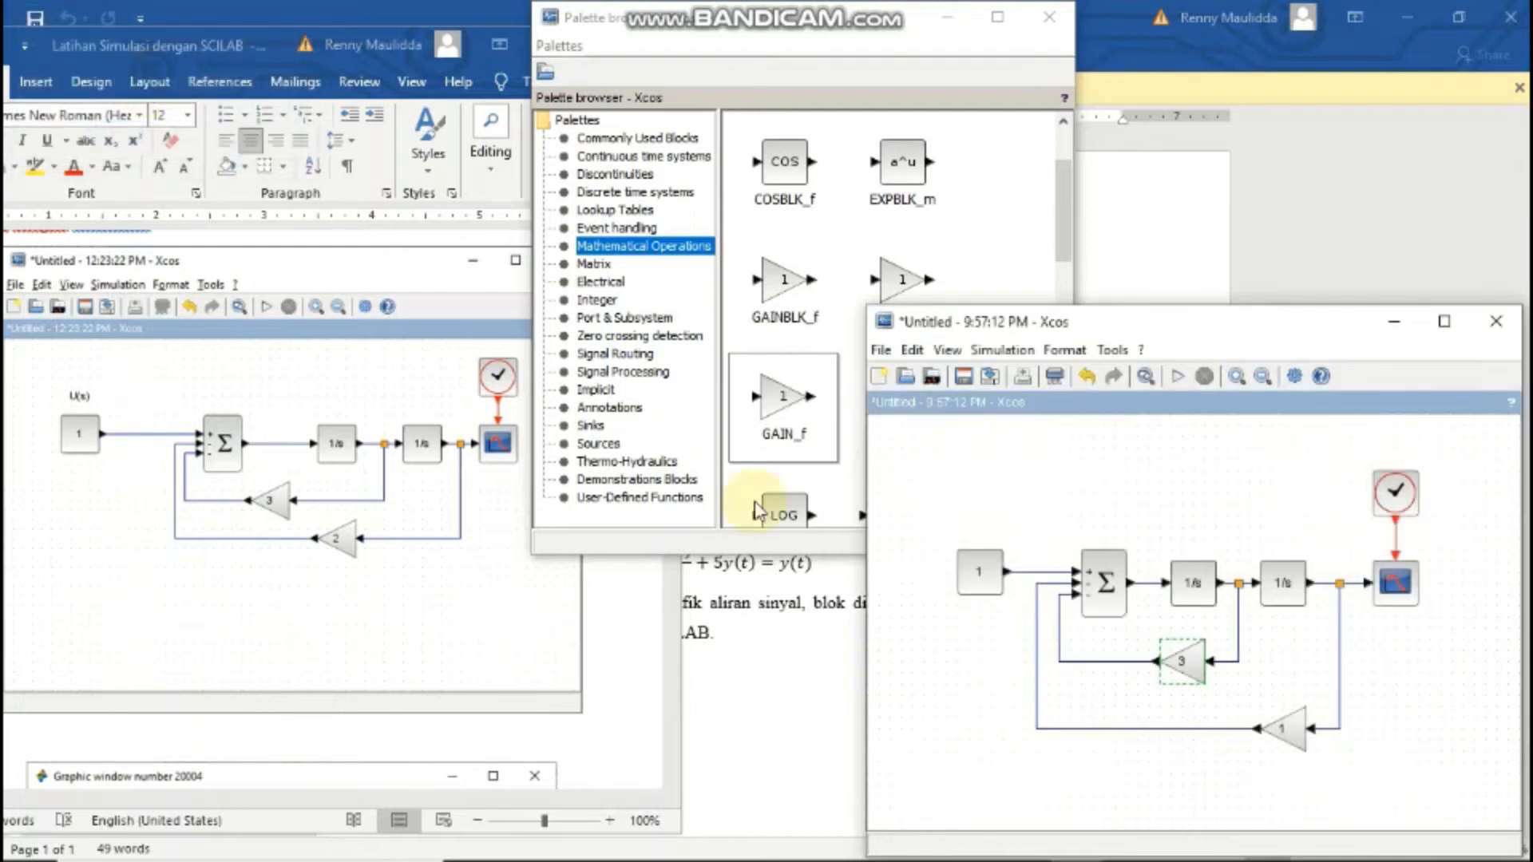
Step: Set the gain of the lower feedback block to 2
left_click(1288, 728)
double_click(1287, 729)
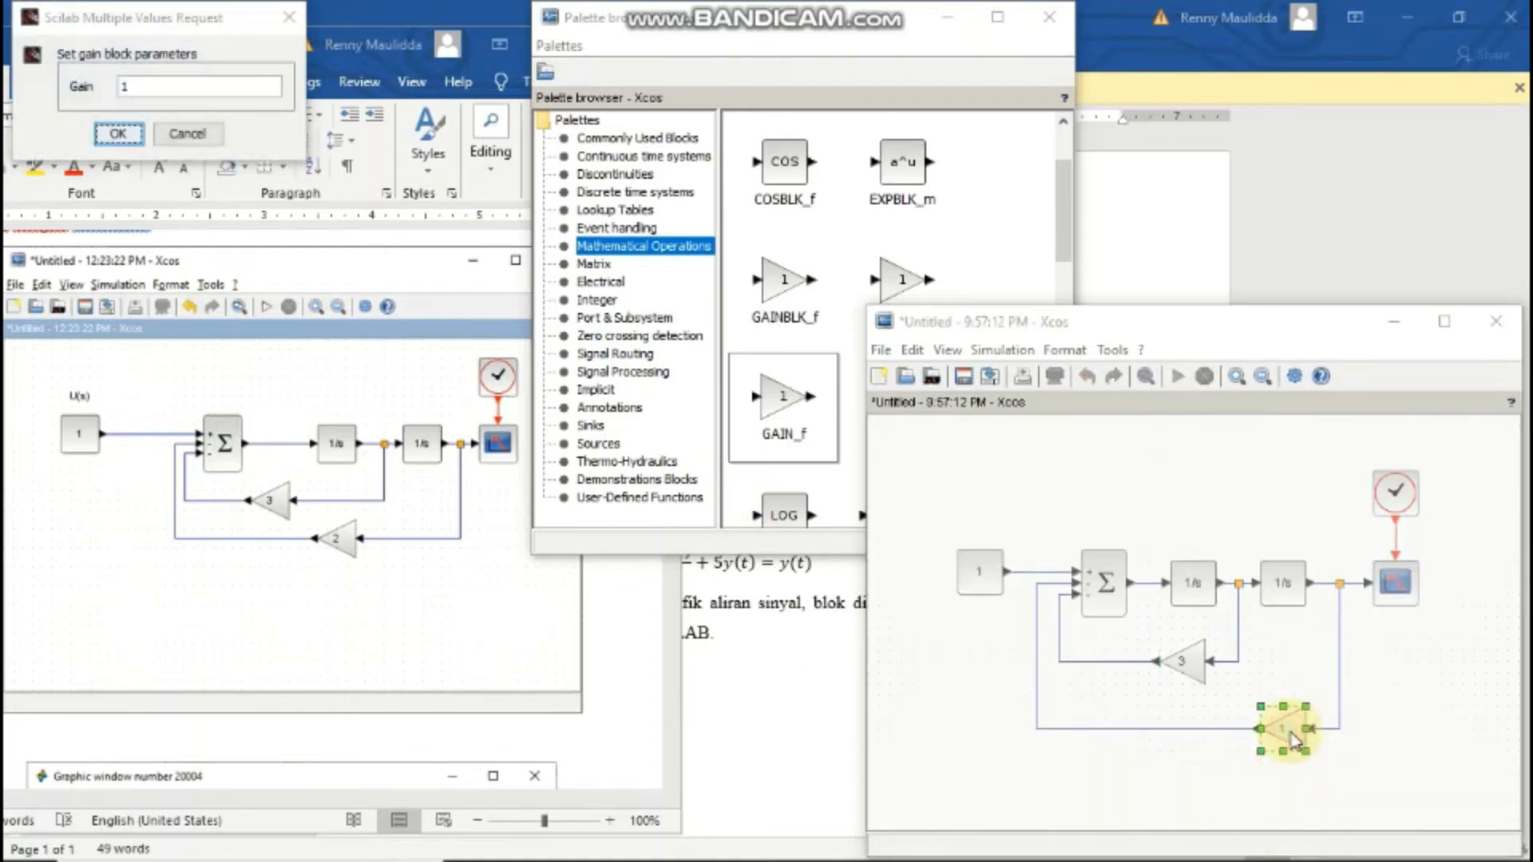
key("BackSpace")
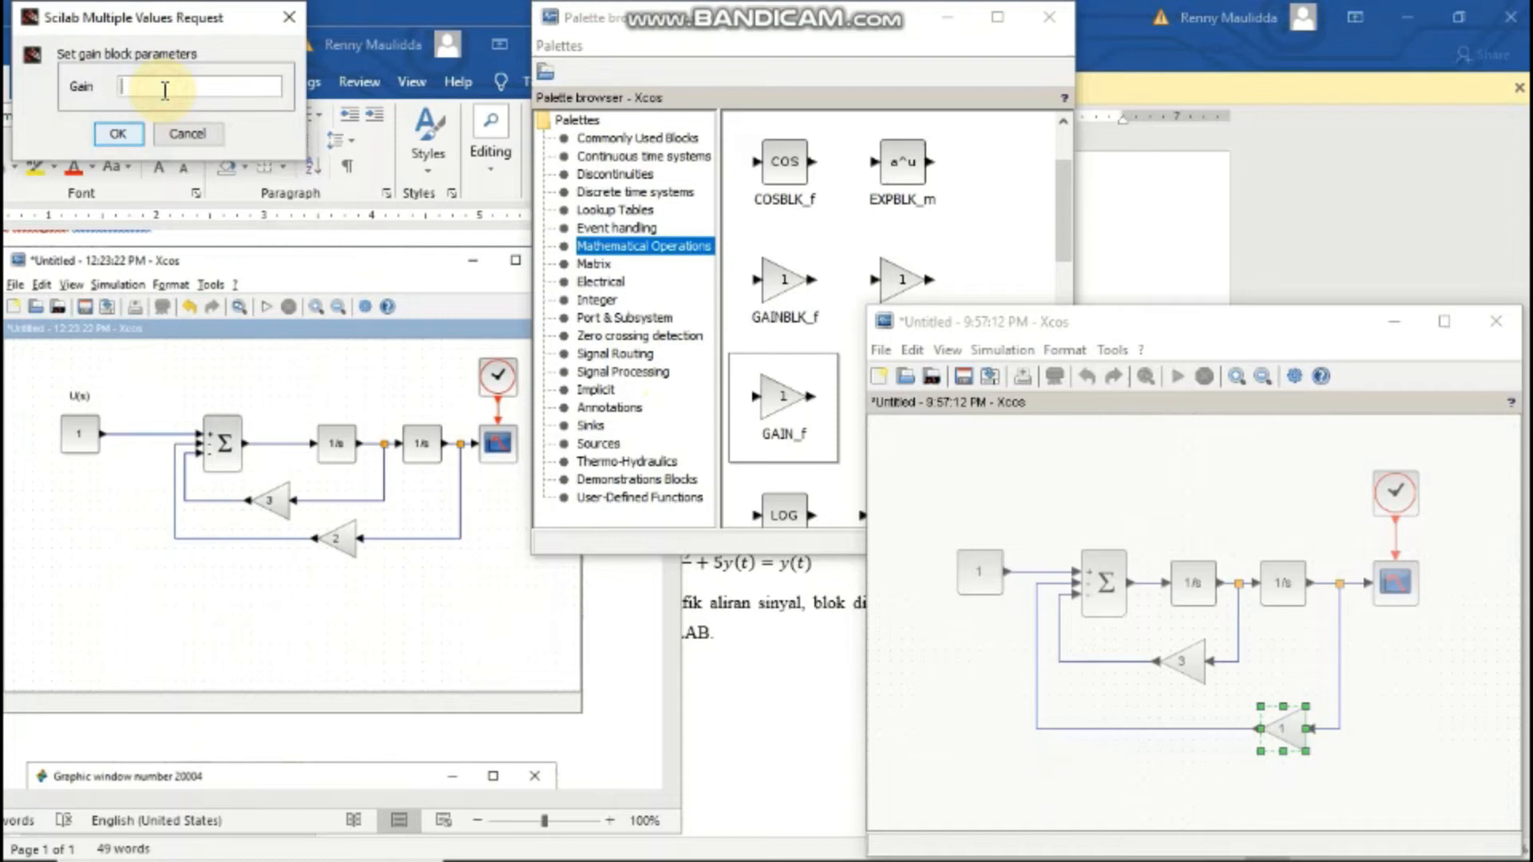
type("2")
key("Return")
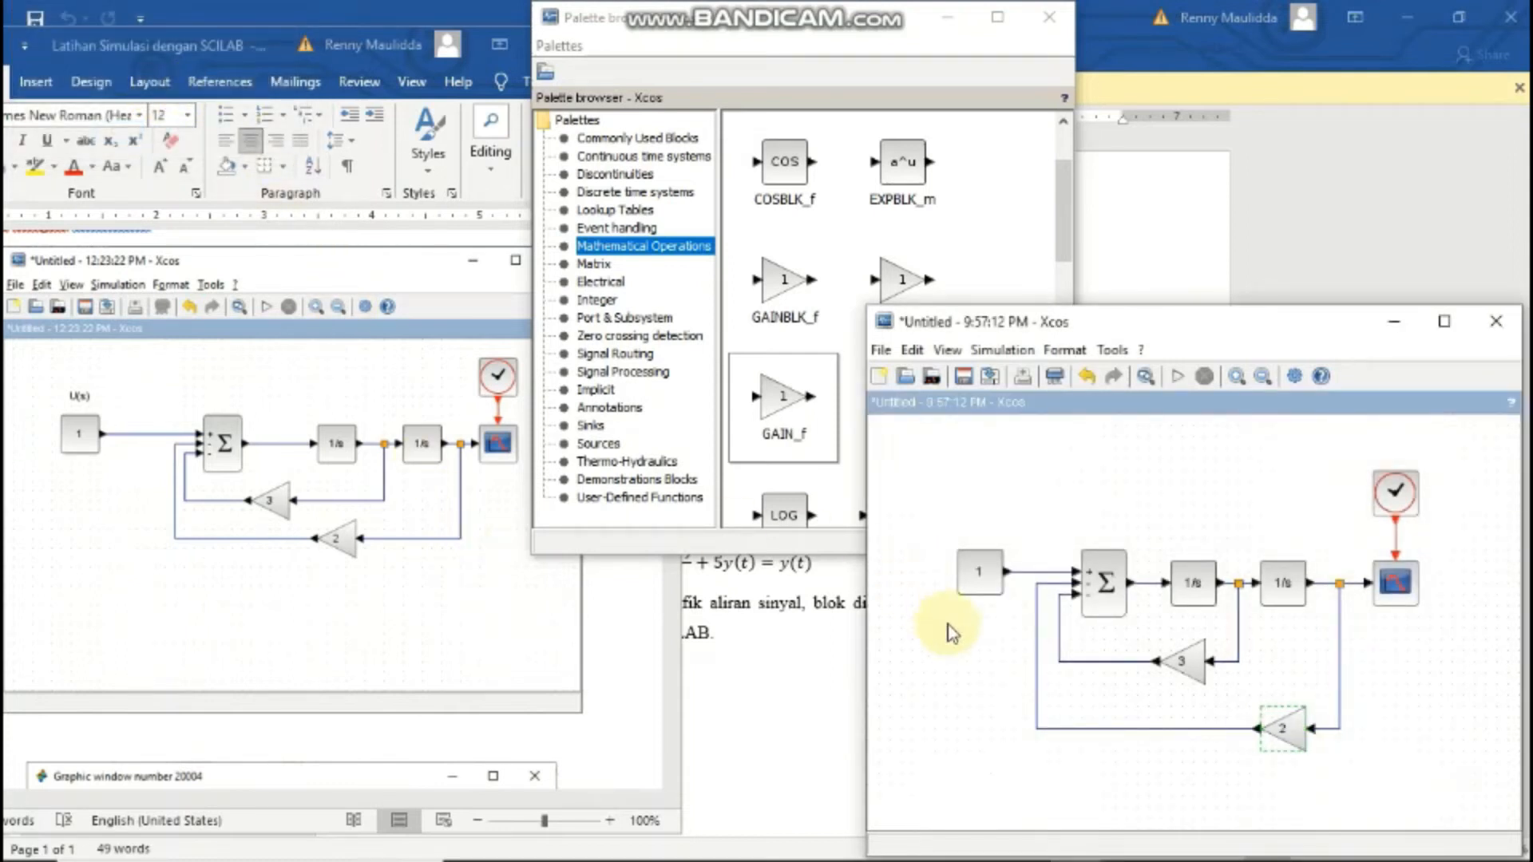
Step: Check the reference response plot in the Word document and set the final integration time of the Xcos simulation to 10
left_click(525, 656)
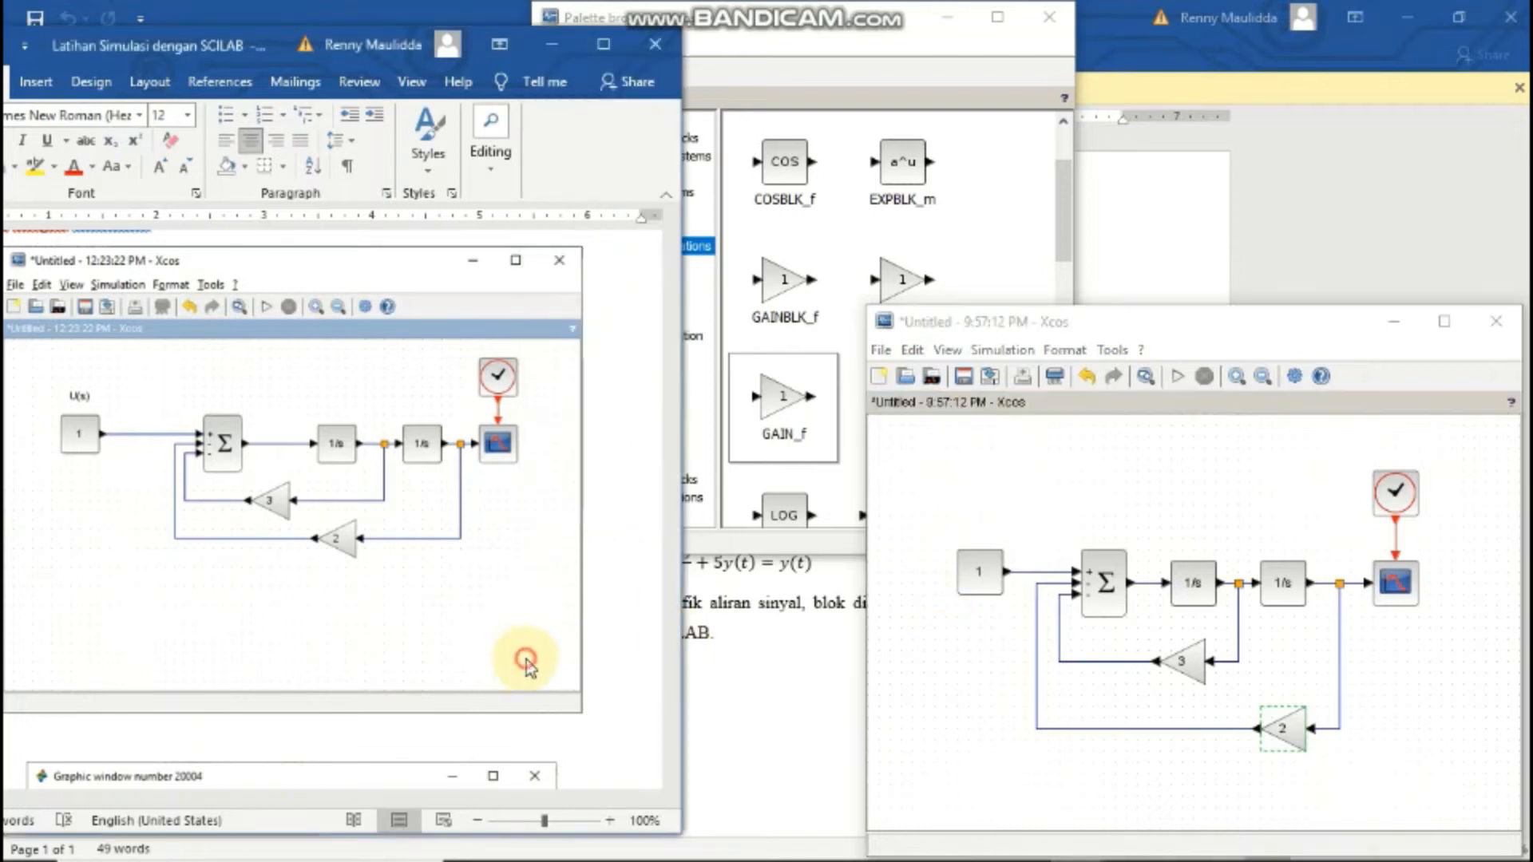
scroll(525, 659, "down", 4)
scroll(525, 659, "down", 4)
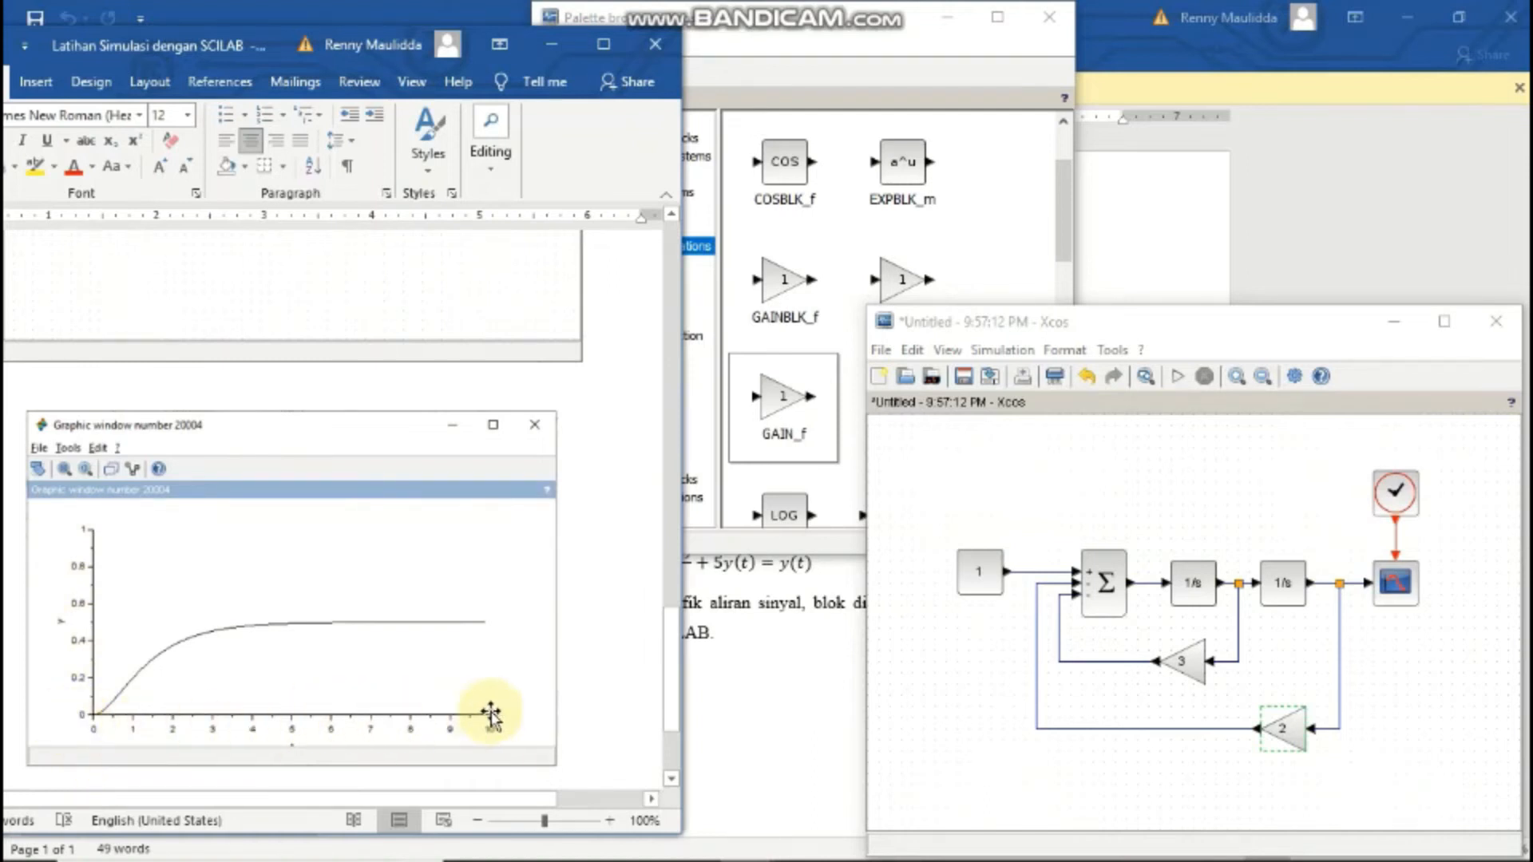
scroll(478, 635, "up", 1)
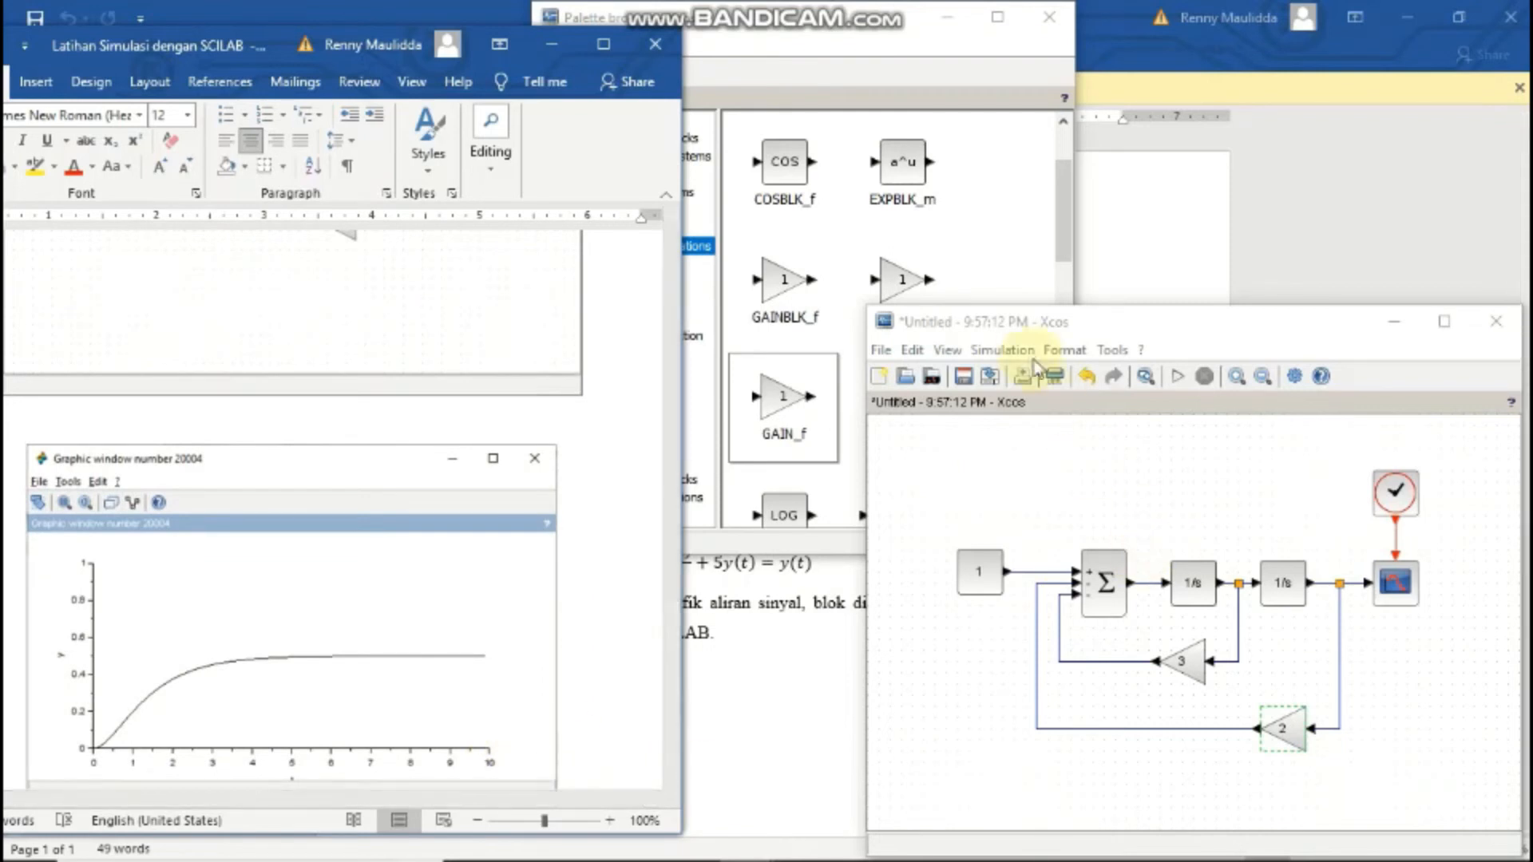
left_click(1013, 351)
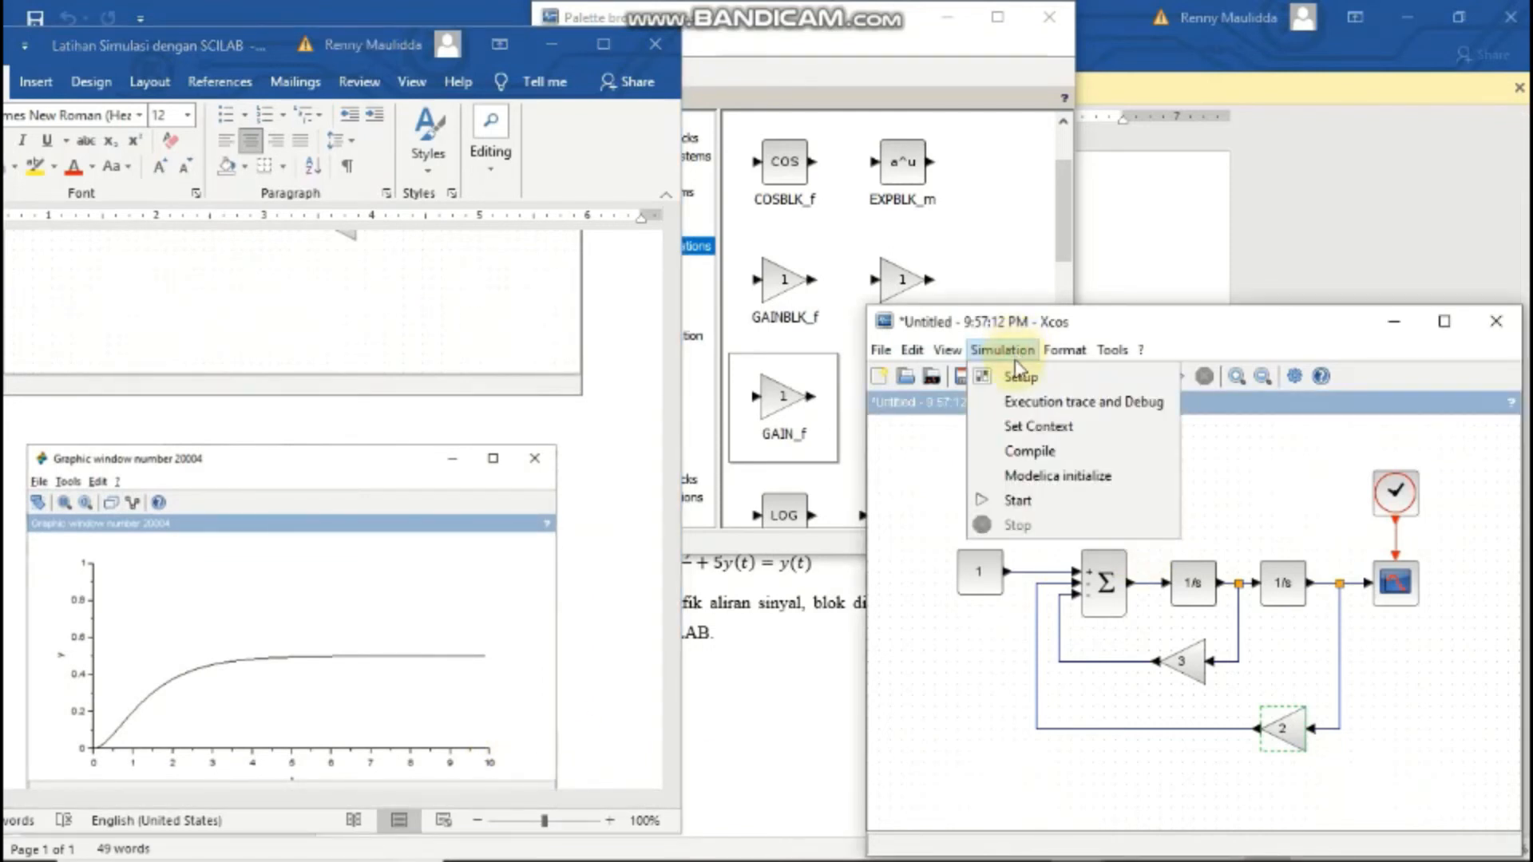
left_click(1018, 376)
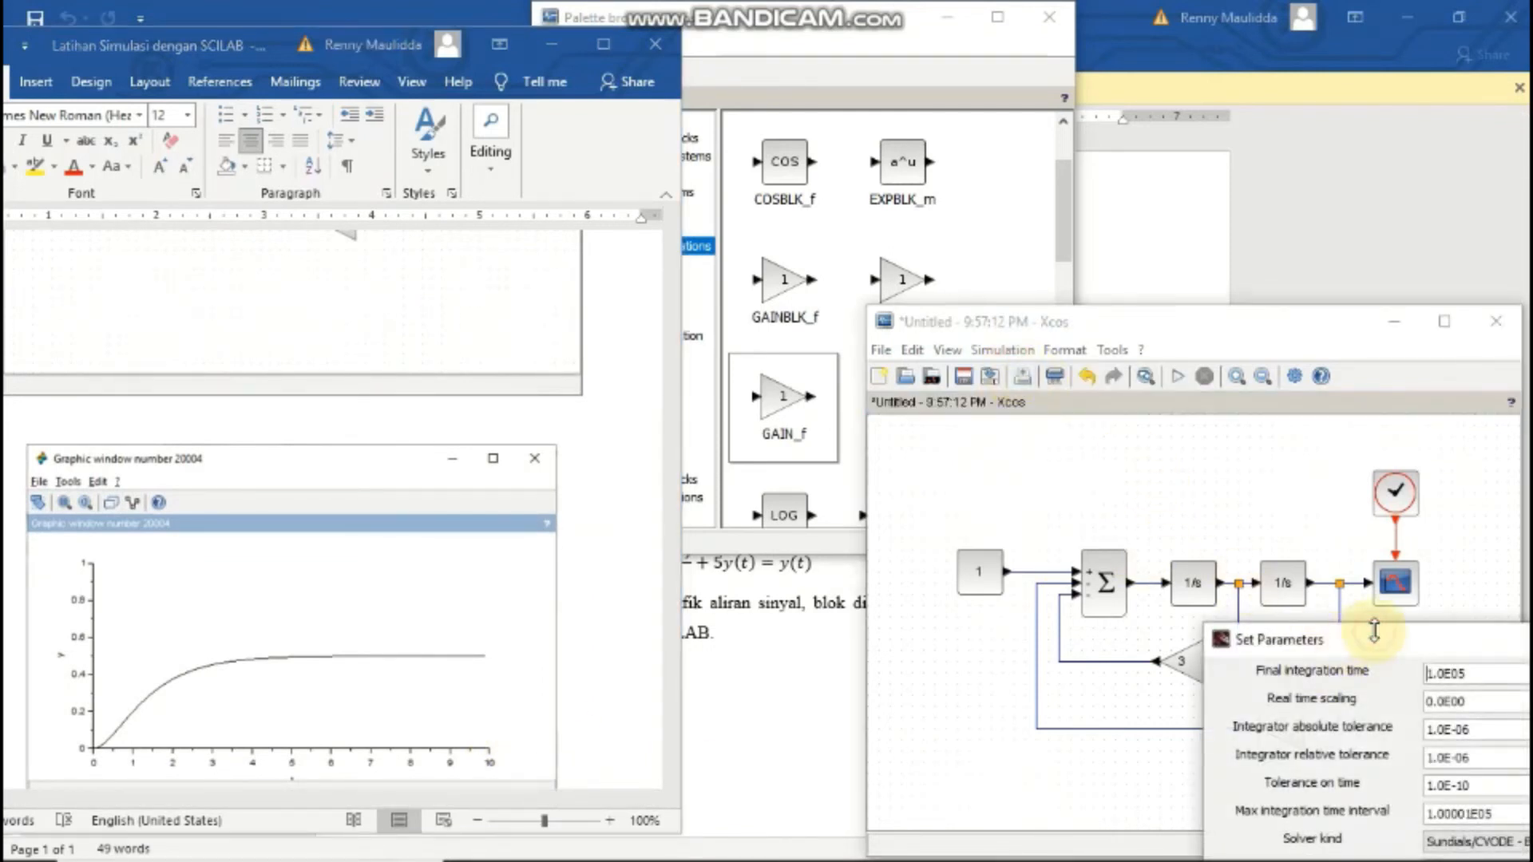
left_click_drag(1229, 479, 1131, 478)
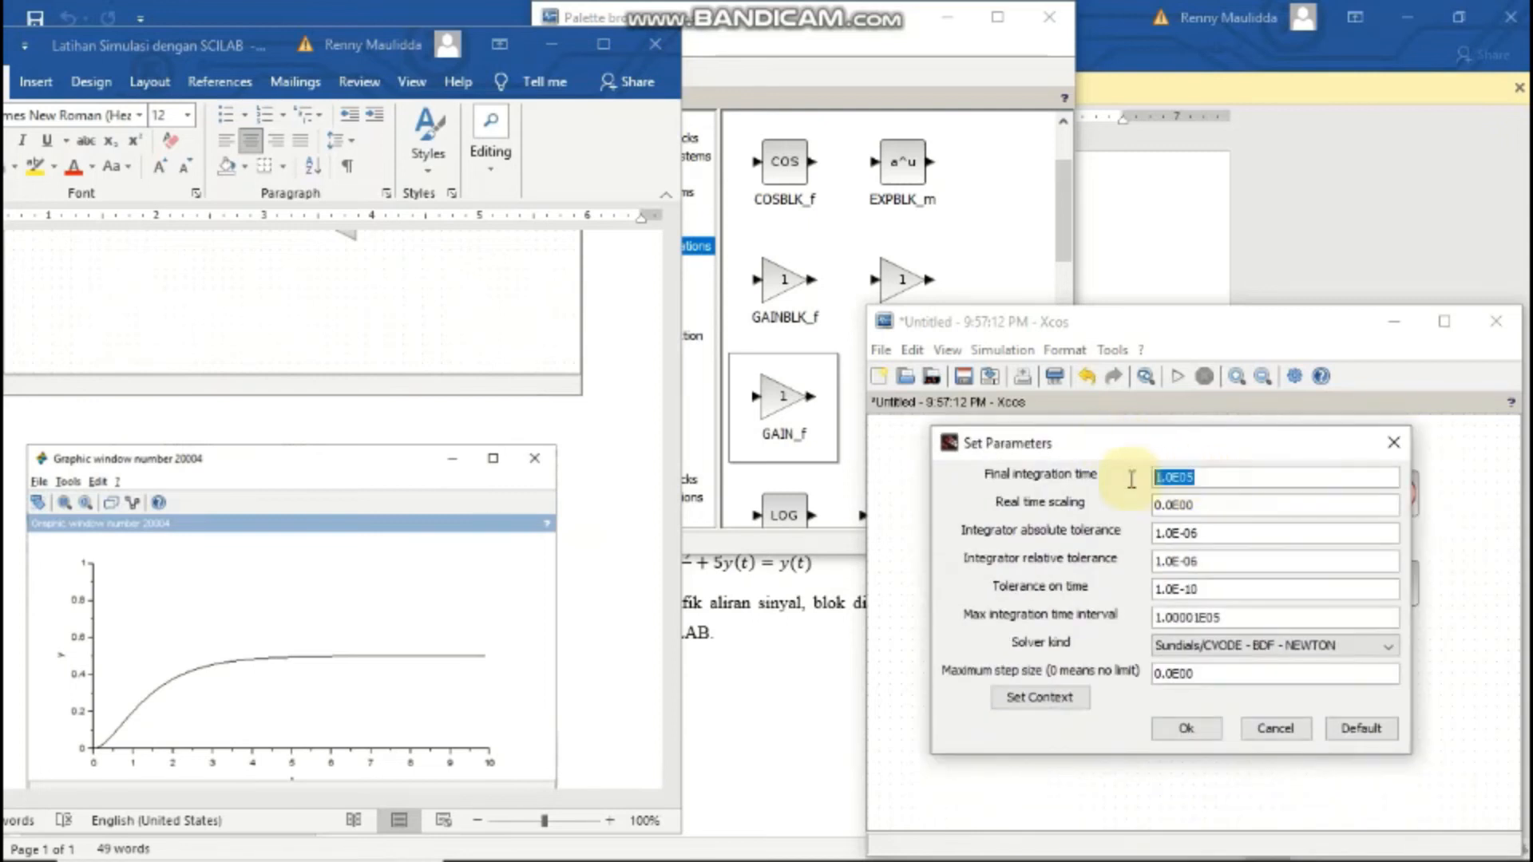
type("10")
left_click(1206, 730)
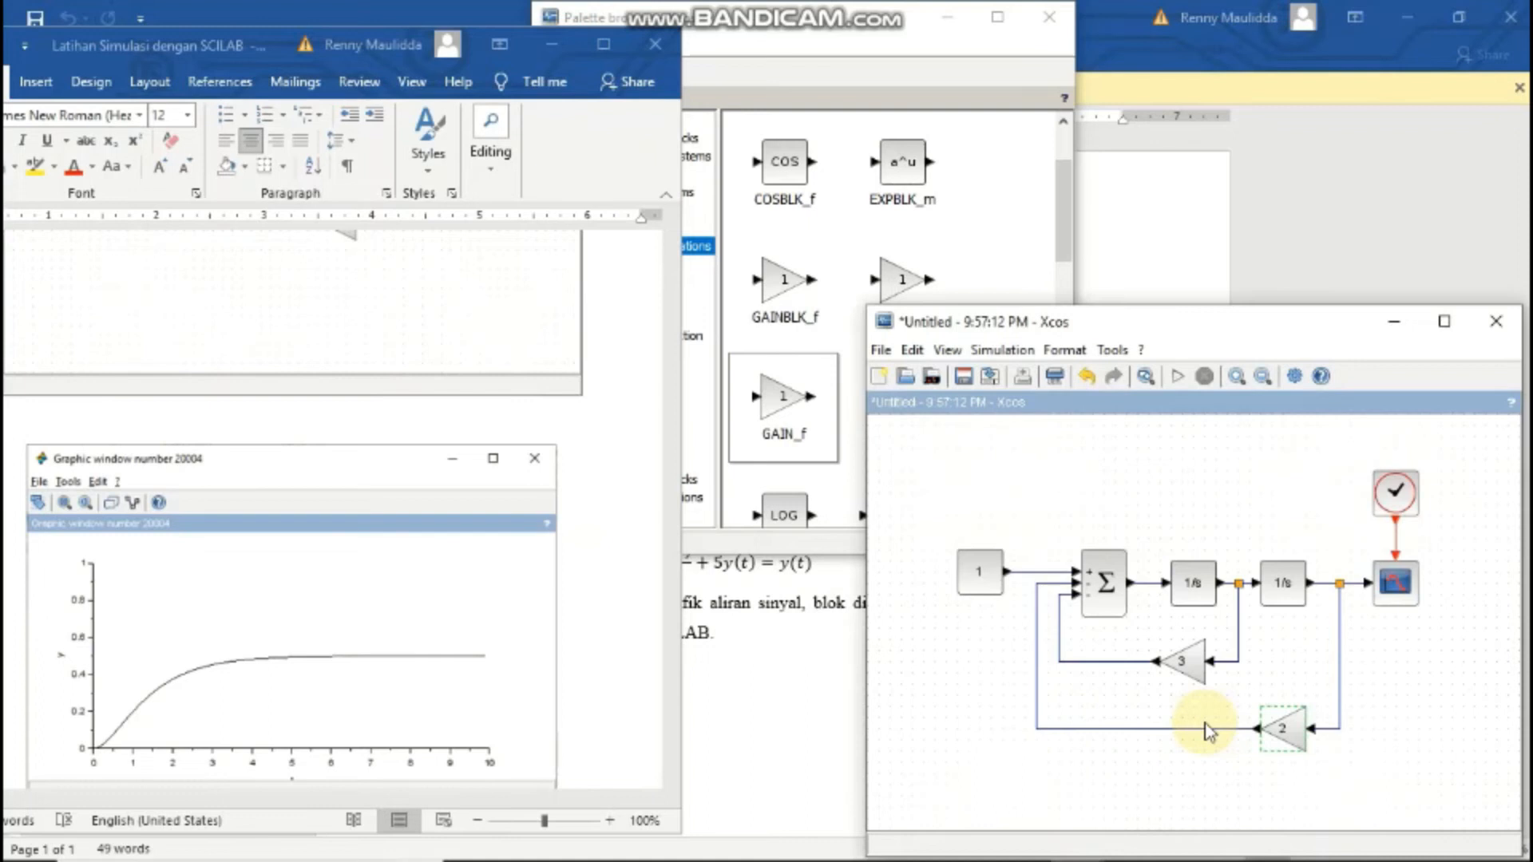
Step: Set the scope's vertical range to Ymin 0 and Ymax 1
double_click(1403, 588)
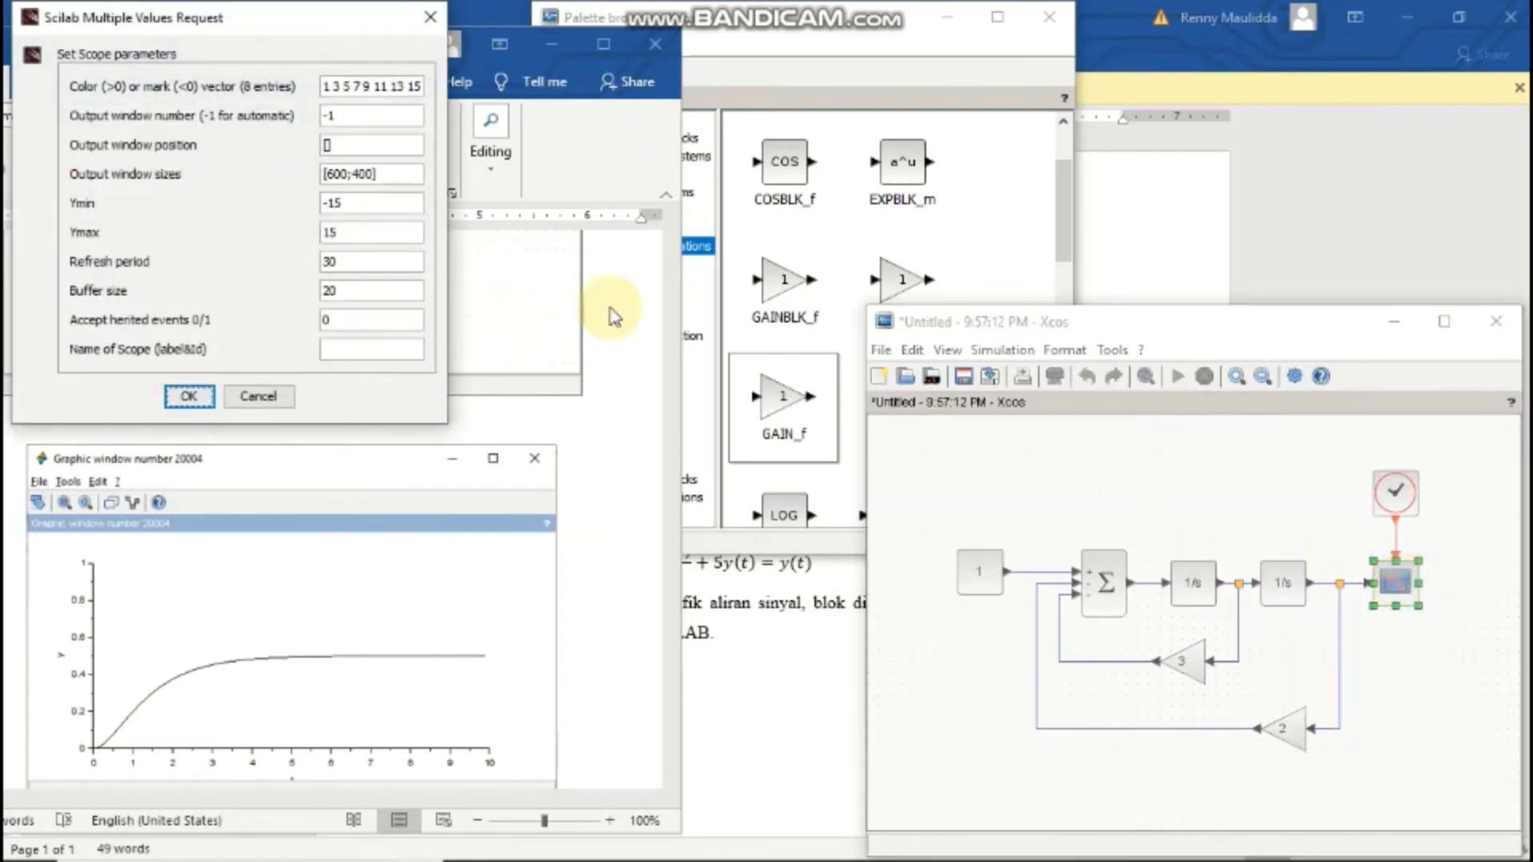
left_click(348, 202)
key("BackSpace")
key("BackSpace")
key("BackSpace")
type("0")
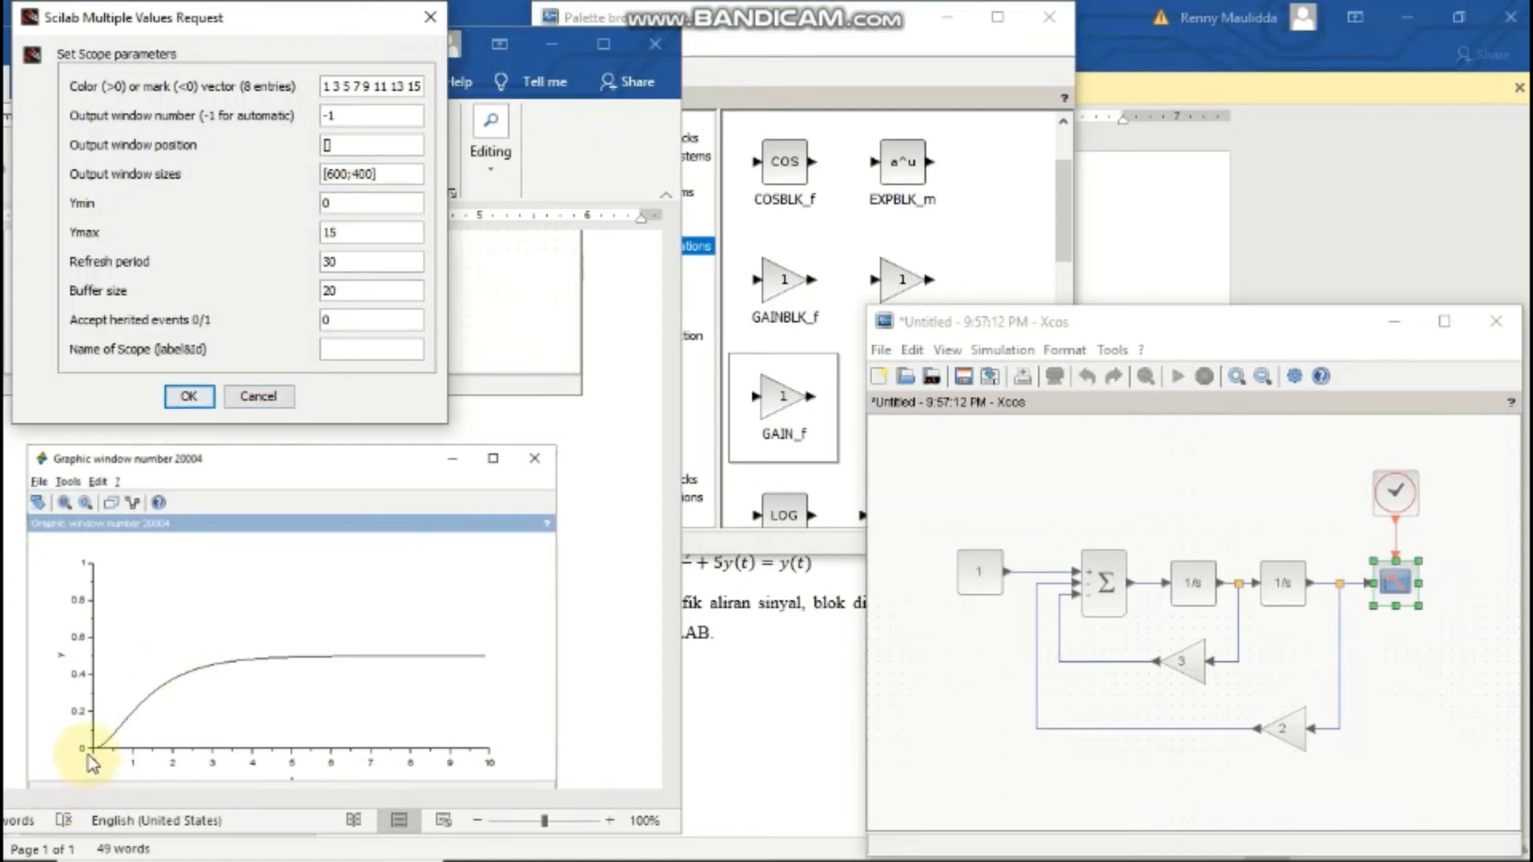
left_click(351, 236)
key("BackSpace")
Step: Set the scope's refresh period to 10 and name the scope "tugas 4"
left_click(346, 260)
key("BackSpace")
key("BackSpace")
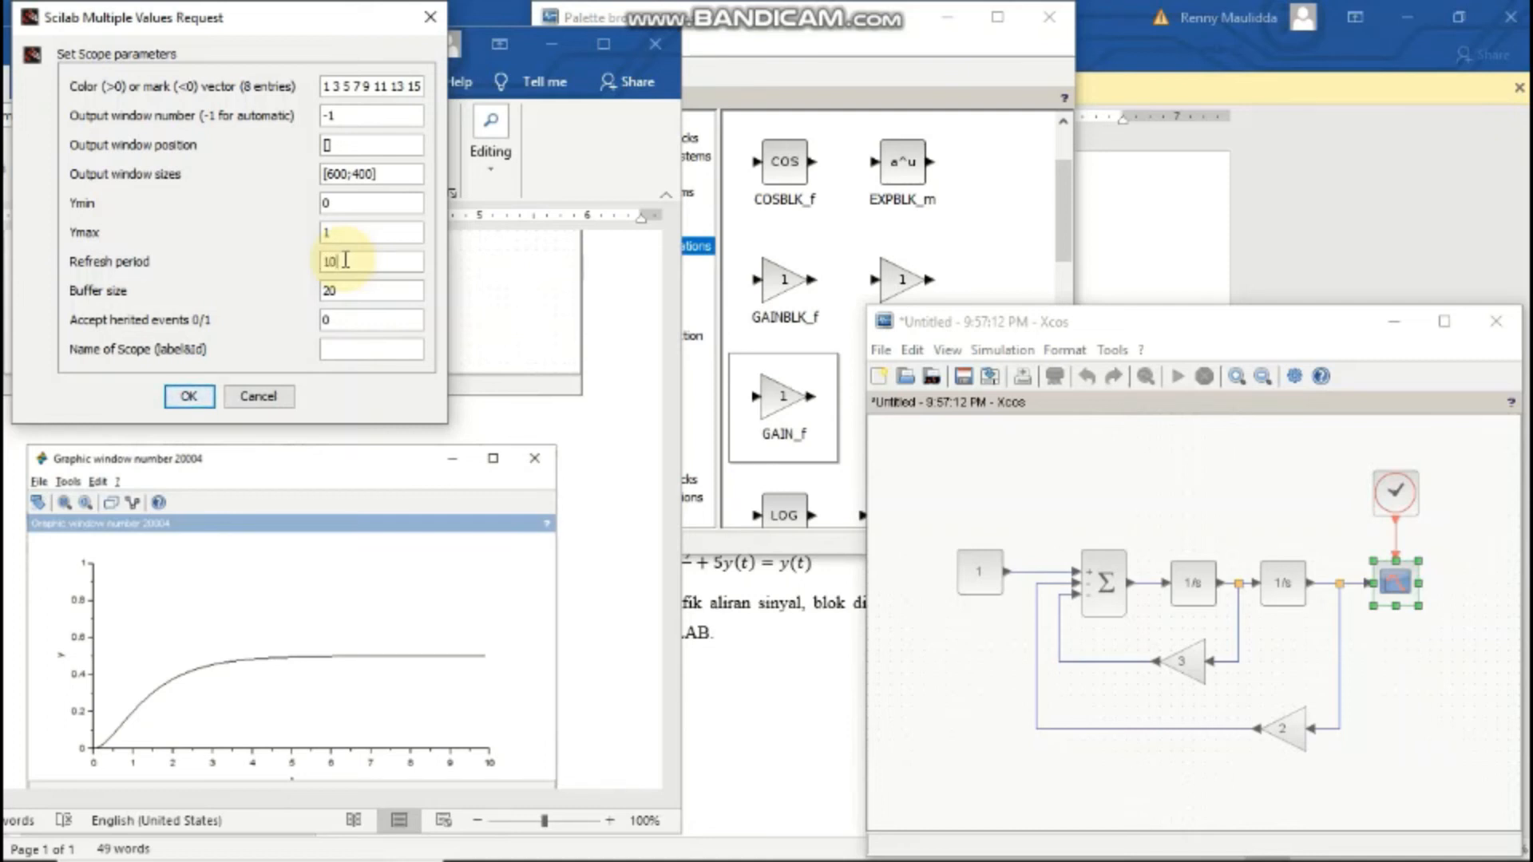
left_click(346, 343)
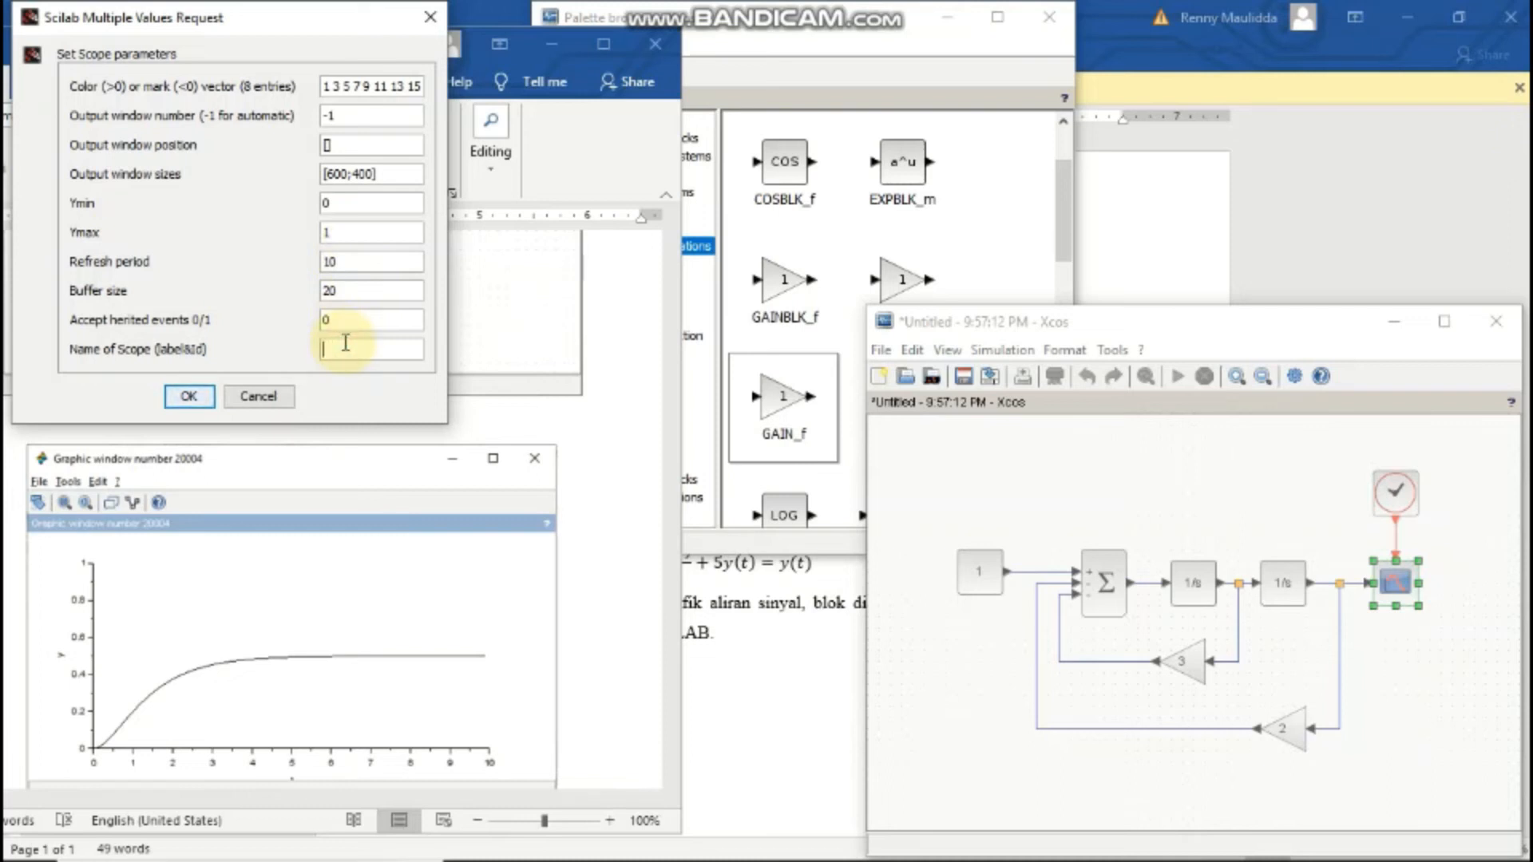
type("yugas 4")
left_click(188, 397)
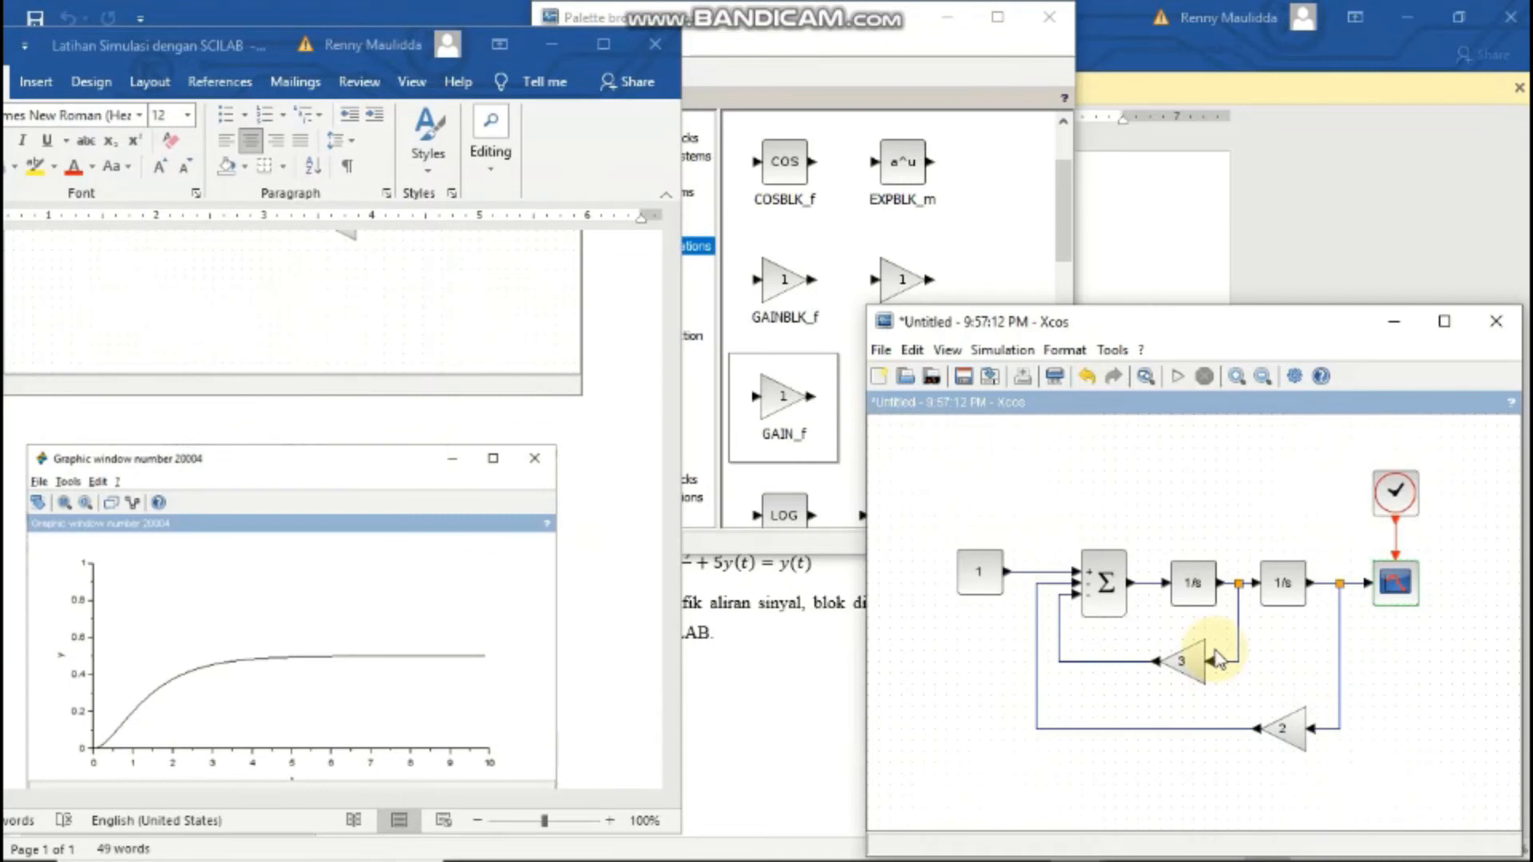
Step: Run the simulation and move the resulting plot window to compare its curve with the reference plot and the diagram
left_click(1177, 377)
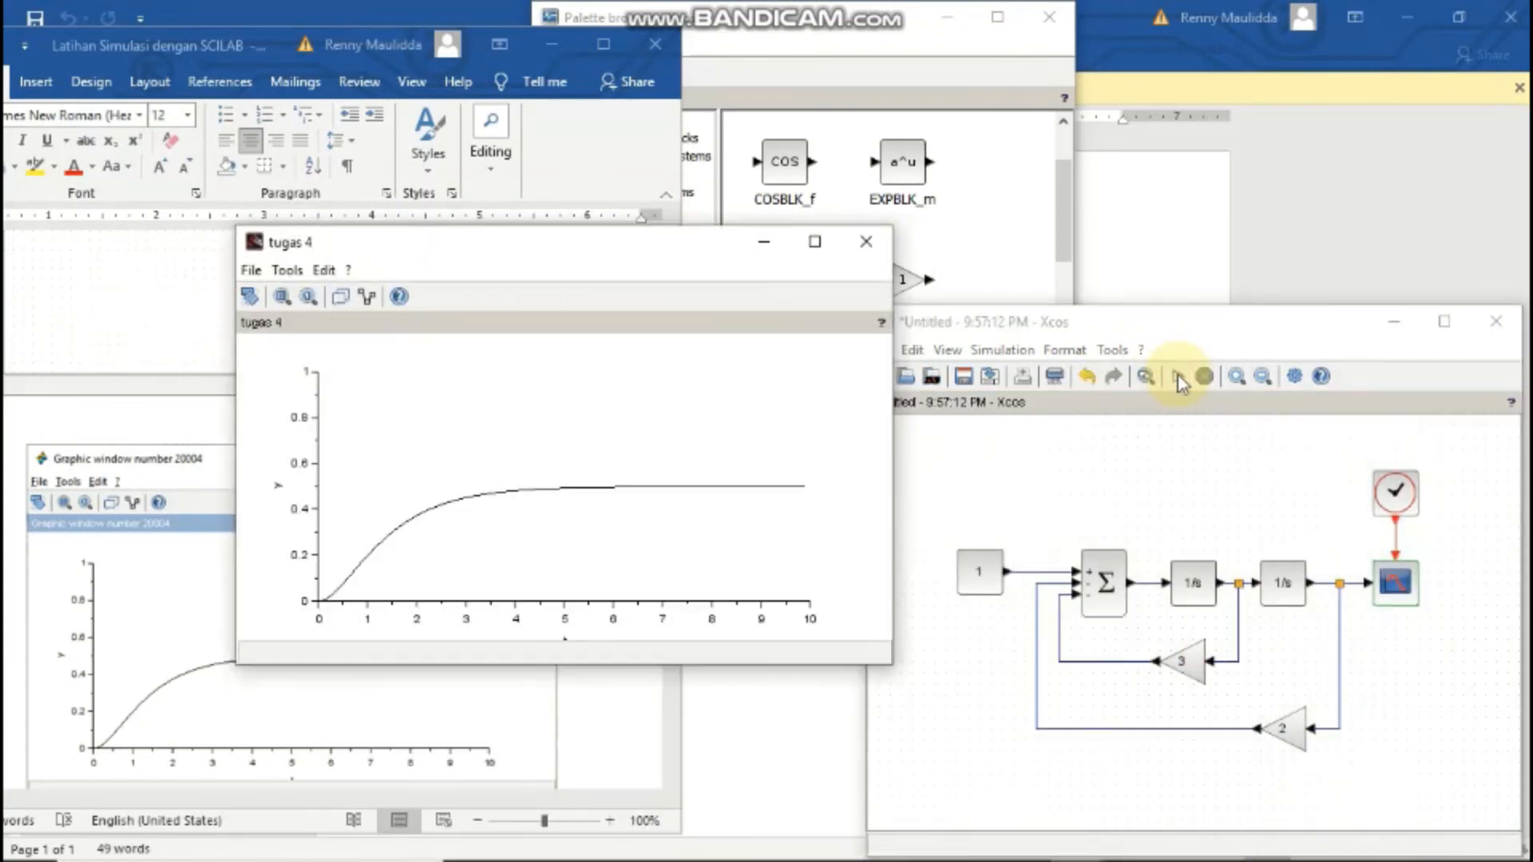
left_click_drag(604, 258, 1028, 281)
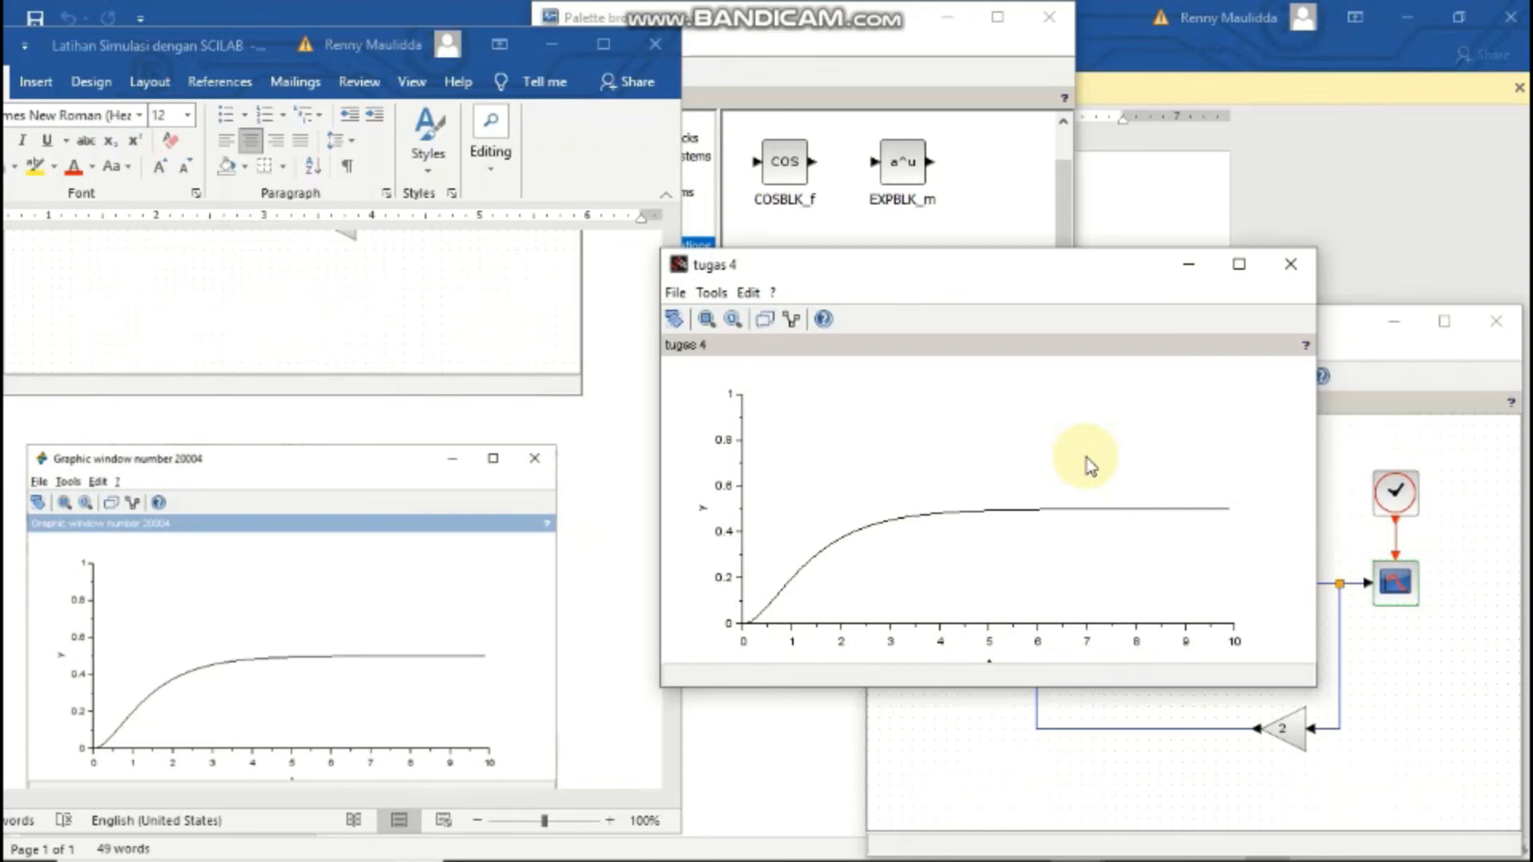
left_click_drag(1105, 269, 705, 298)
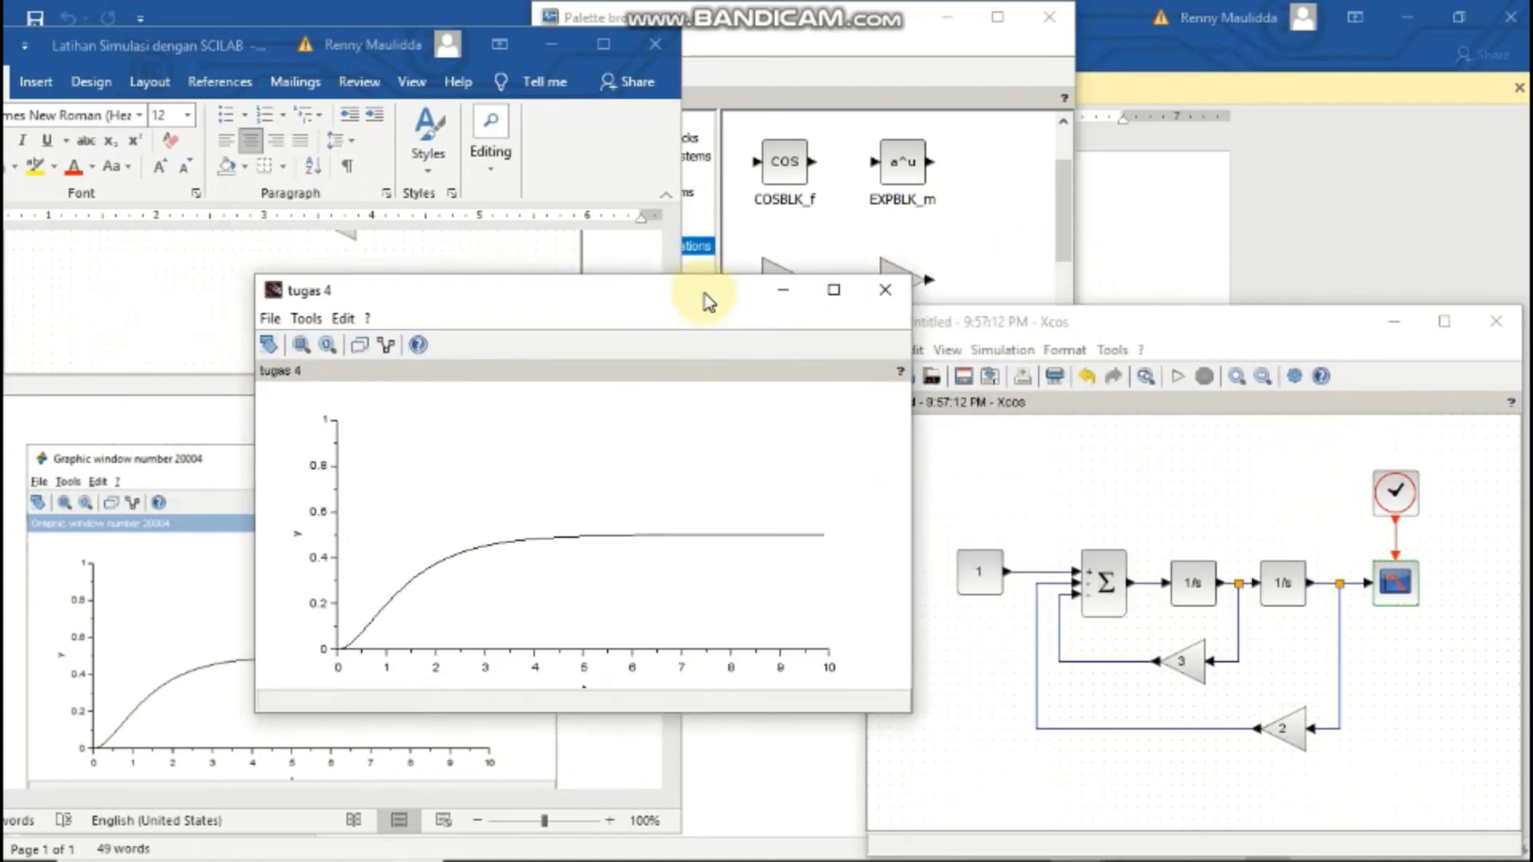